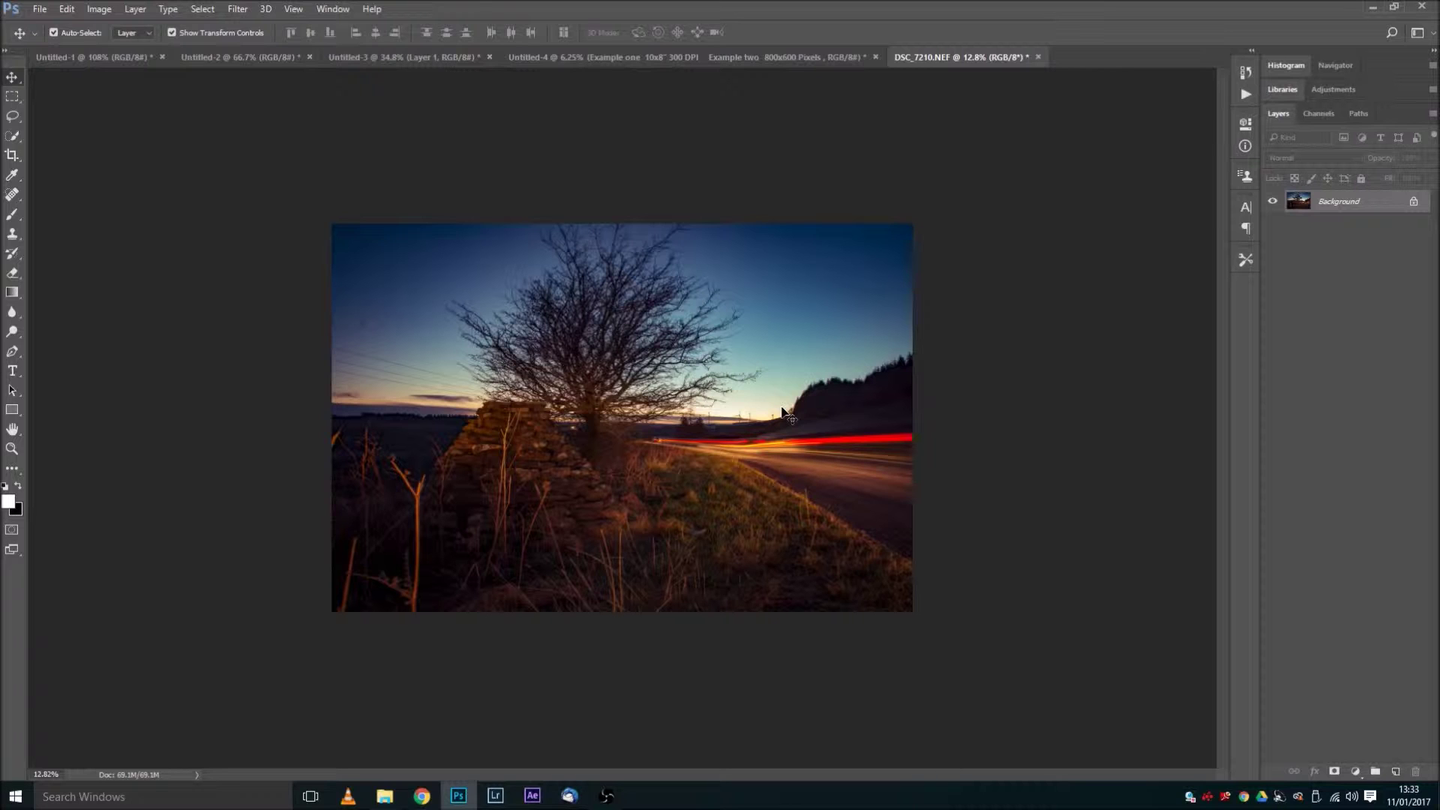
# Review the example size specifications in the Untitled-4 document, clear its layer selection, and return to the DSC_7210.NEF photo
pyautogui.click(792, 63)
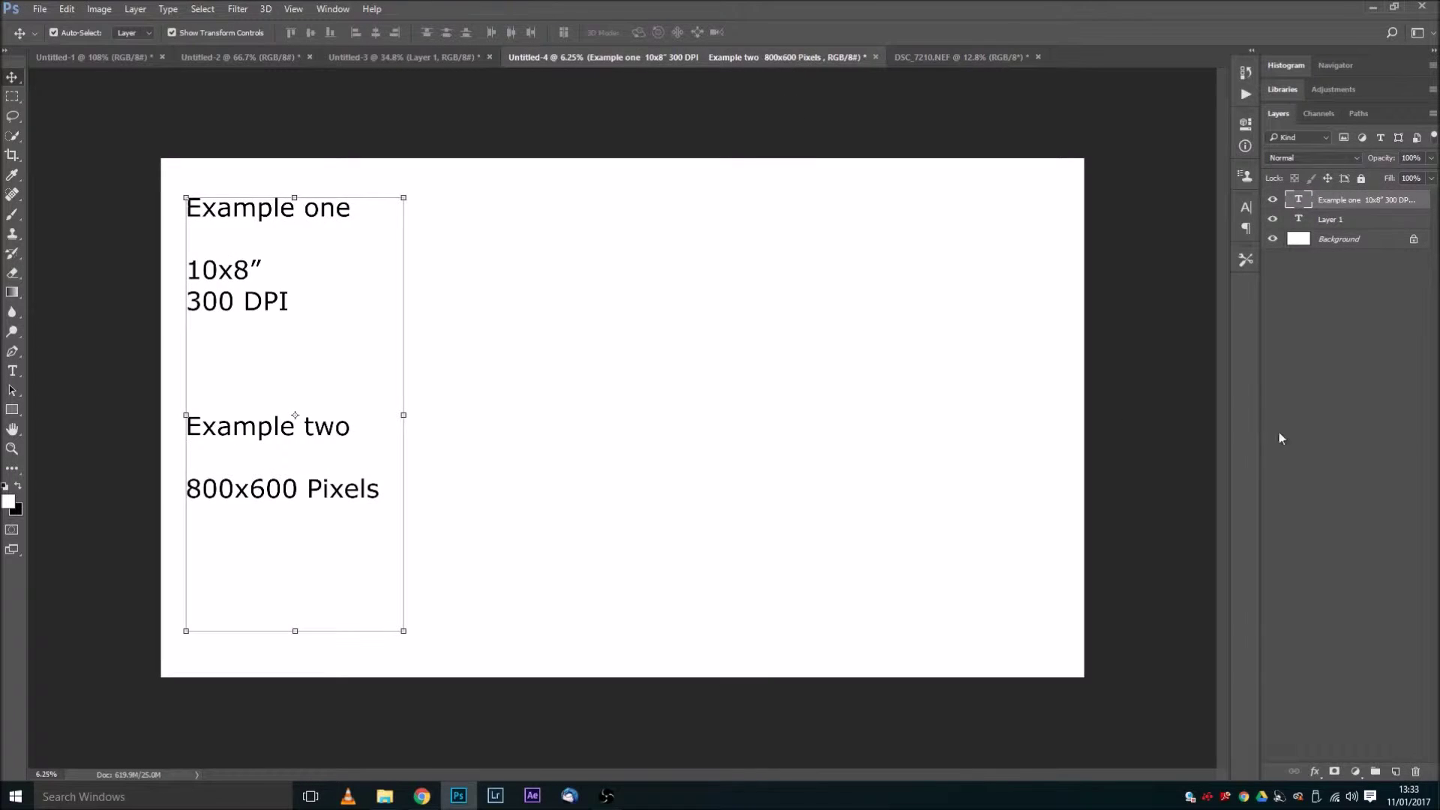
pyautogui.click(1314, 389)
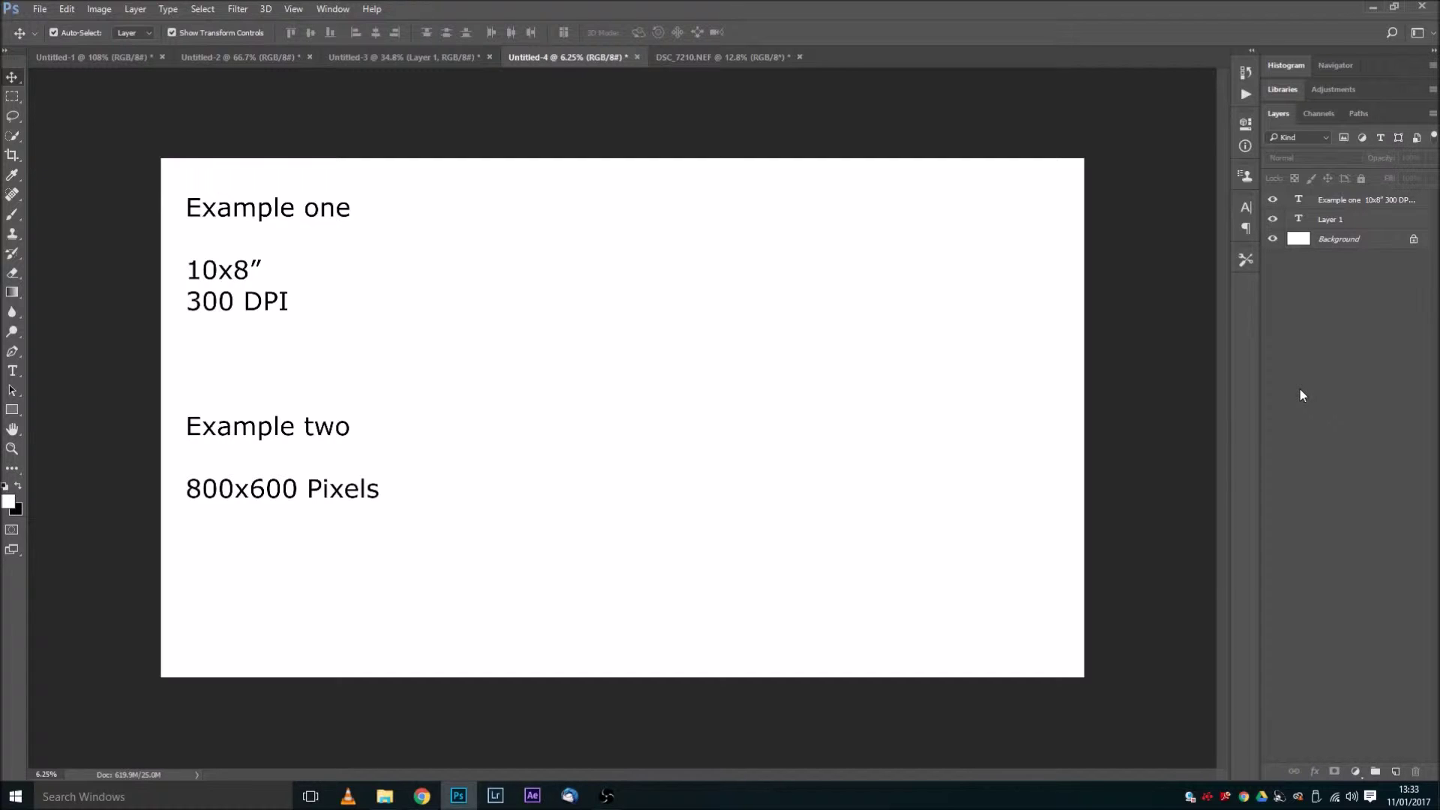
pyautogui.click(736, 59)
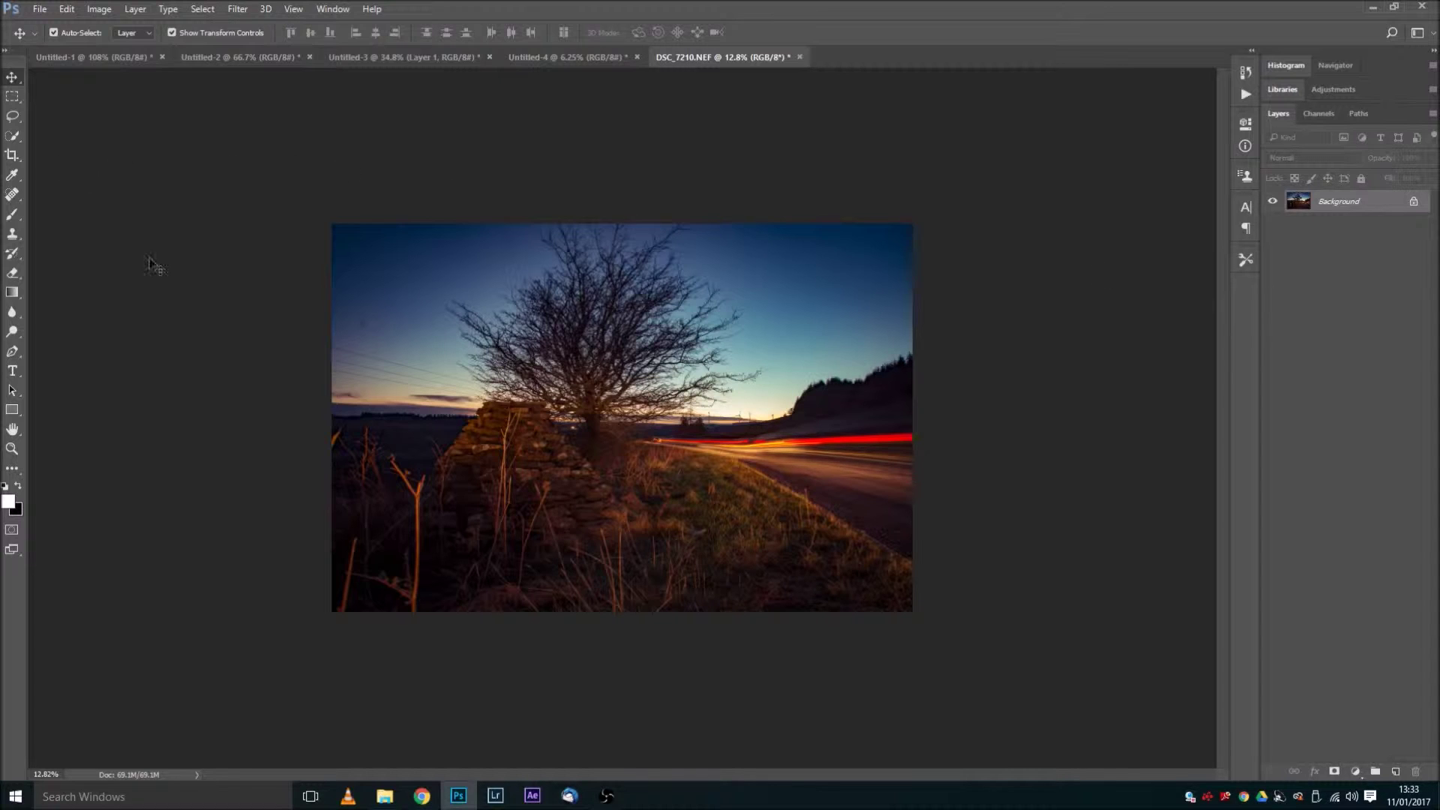
# Crop the DSC_7210.NEF photo with the 4:5 (8:10) ratio preset, keeping the tree and road in the frame
pyautogui.click(13, 155)
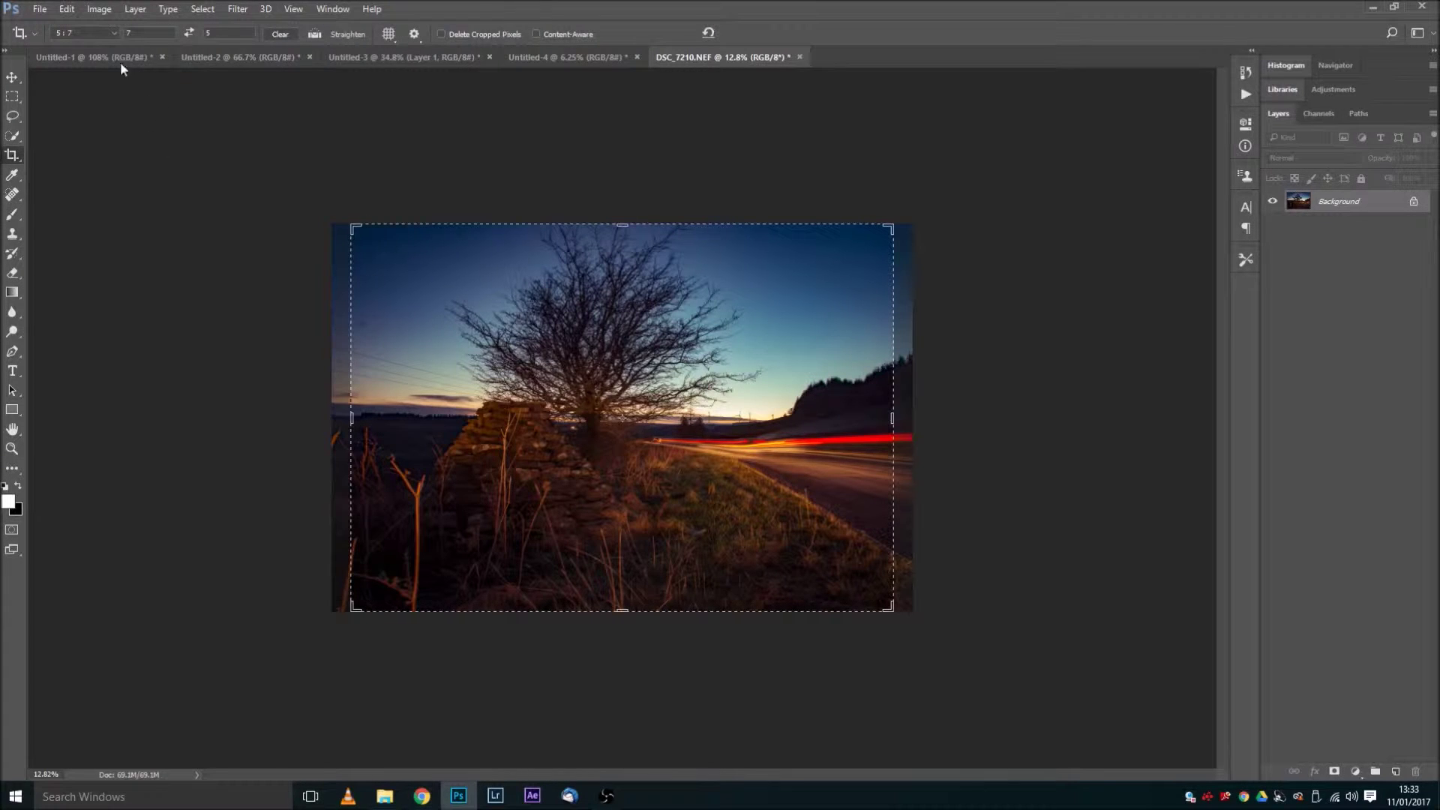
pyautogui.click(105, 33)
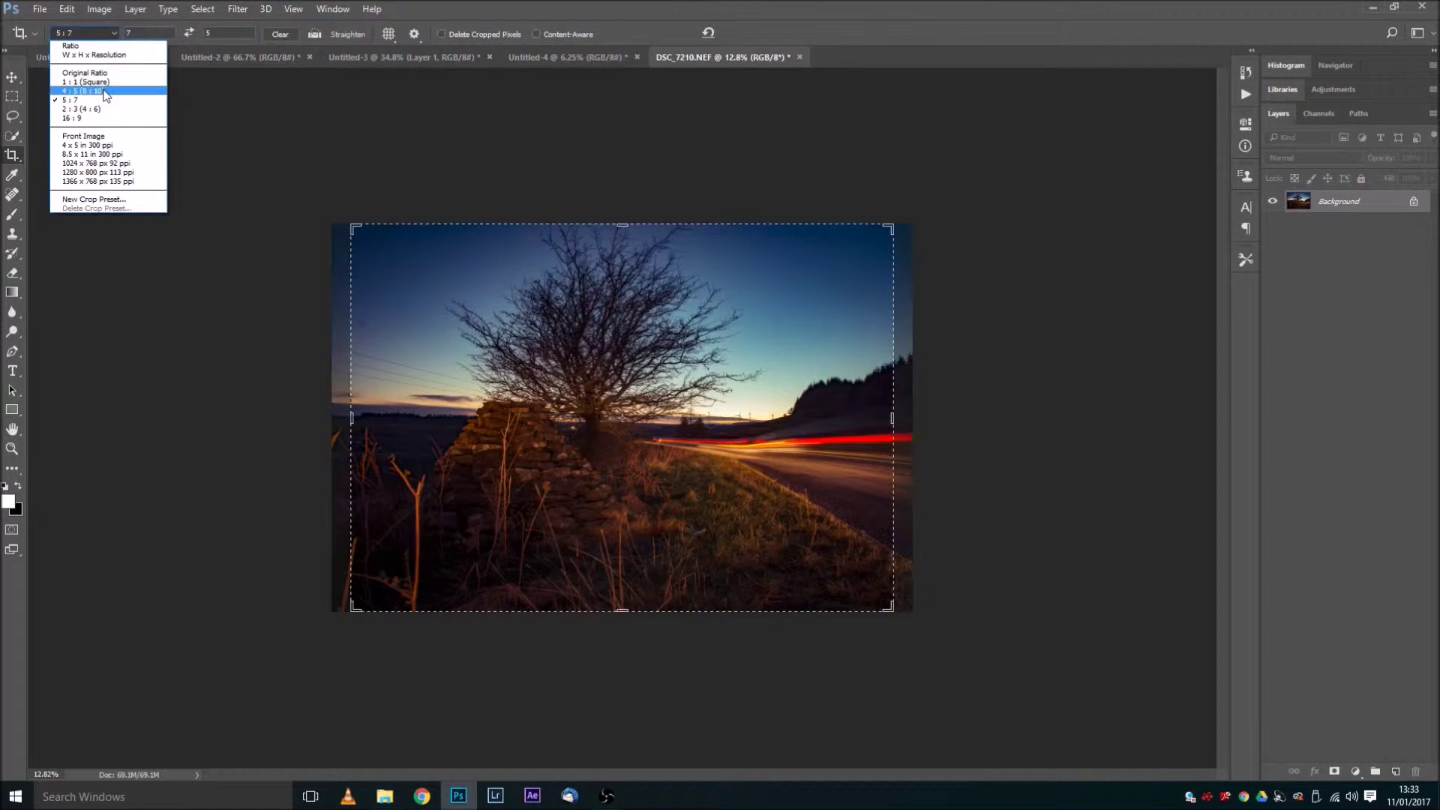
pyautogui.click(105, 91)
pyautogui.moveTo(469, 226); pyautogui.dragTo(377, 218)
pyautogui.moveTo(797, 454); pyautogui.dragTo(709, 451)
pyautogui.click(759, 32)
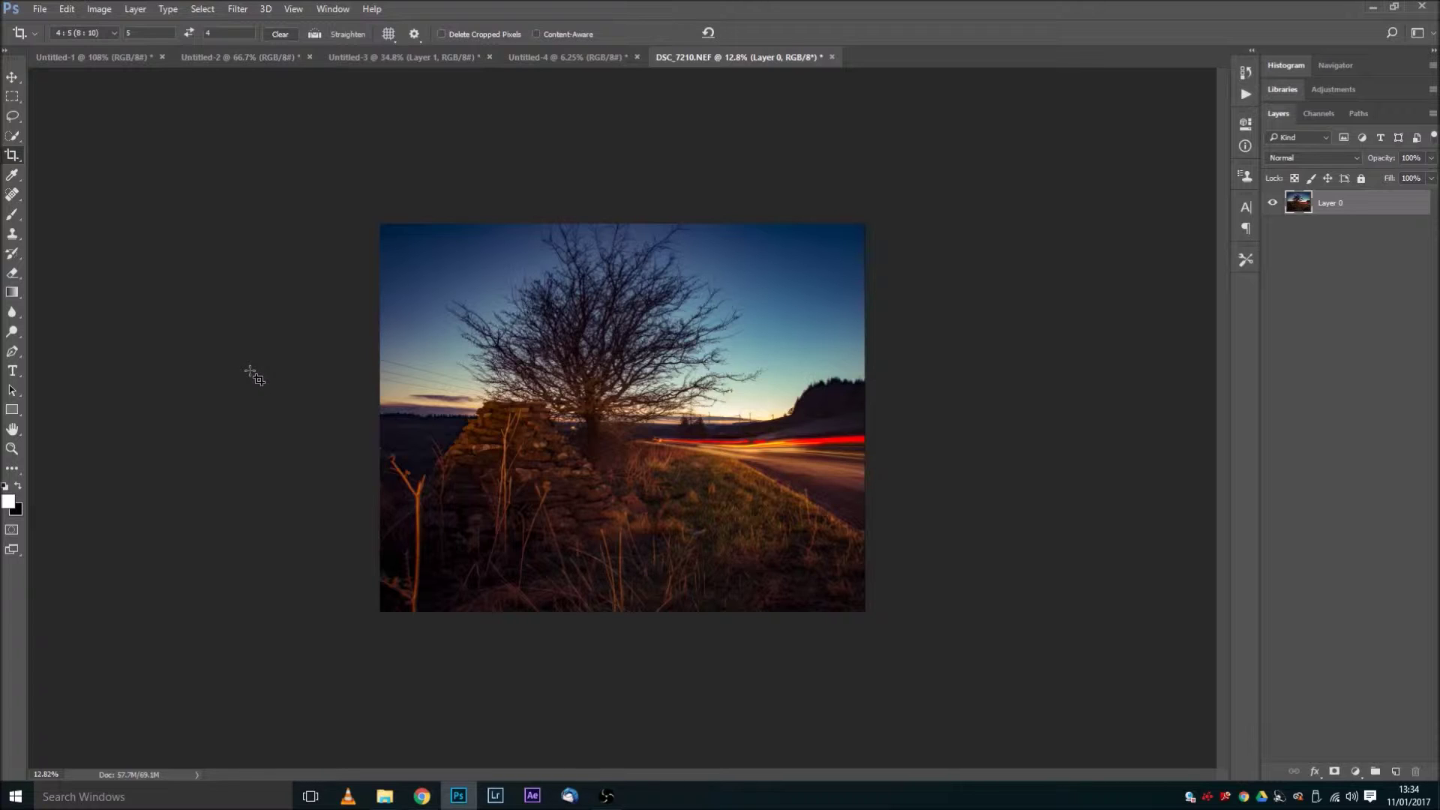
# Check the cropped photo's image dimensions and resolution, then compare them with the example one specification in Untitled-4
pyautogui.click(98, 10)
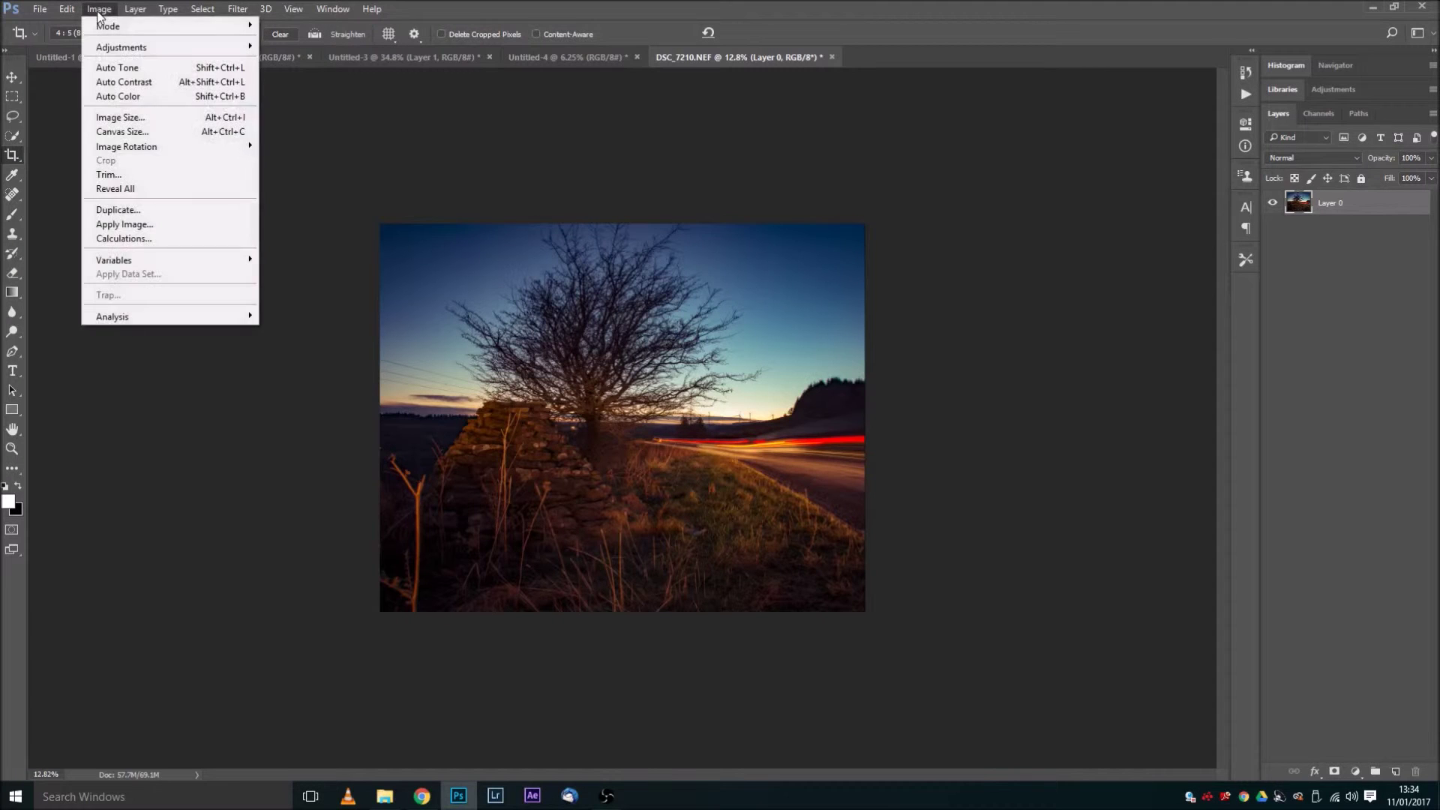
pyautogui.click(147, 117)
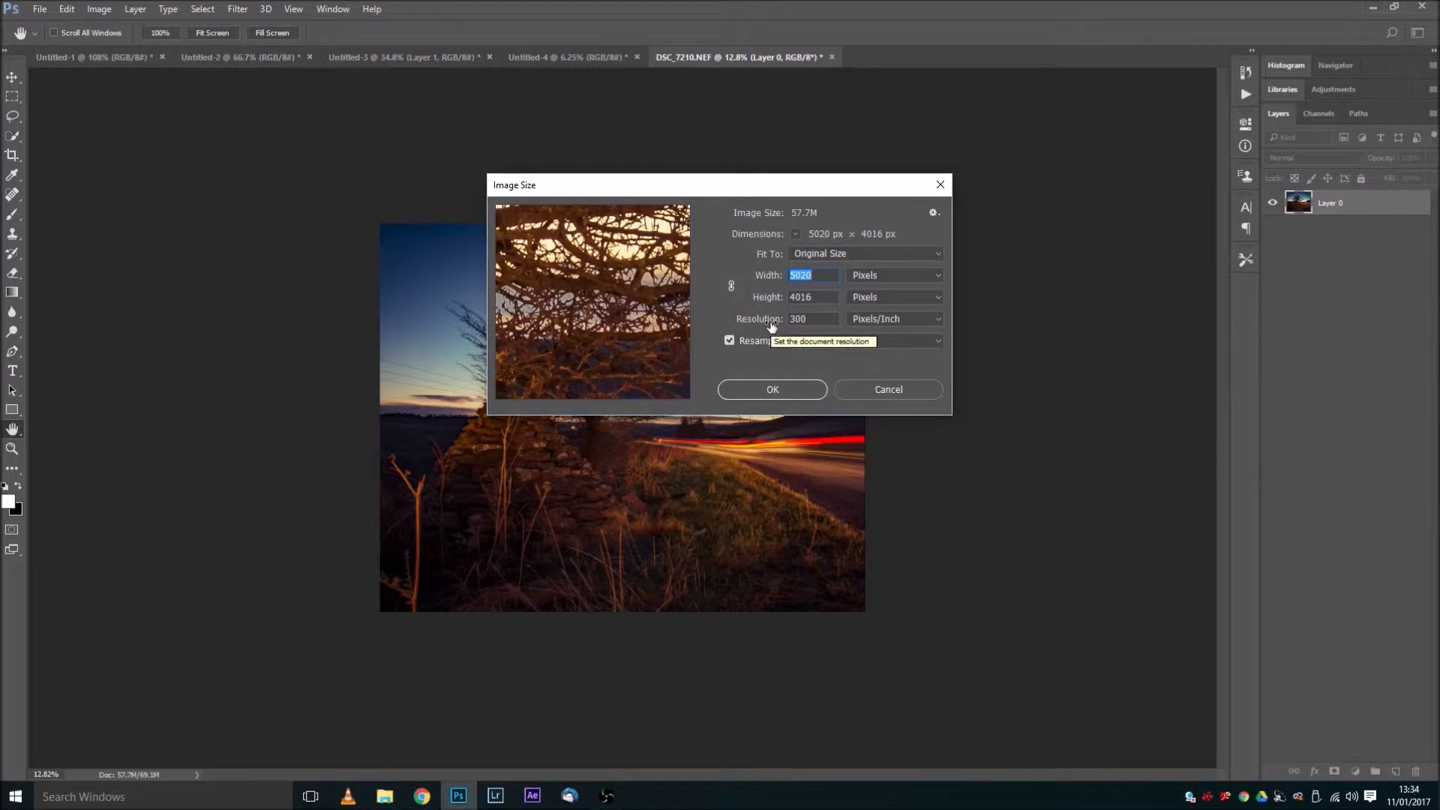
pyautogui.press('Escape')
pyautogui.press('c')
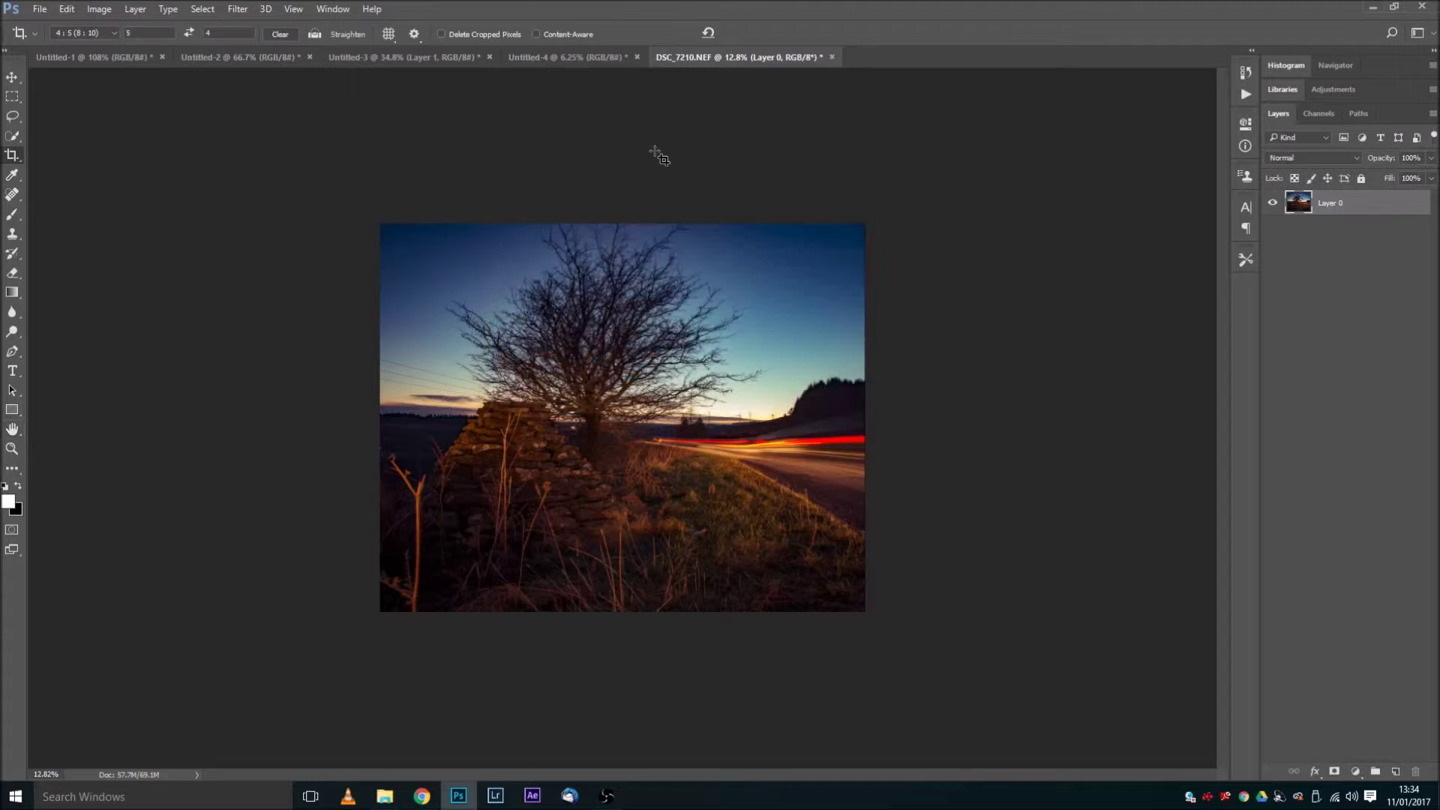
pyautogui.click(596, 65)
pyautogui.click(734, 59)
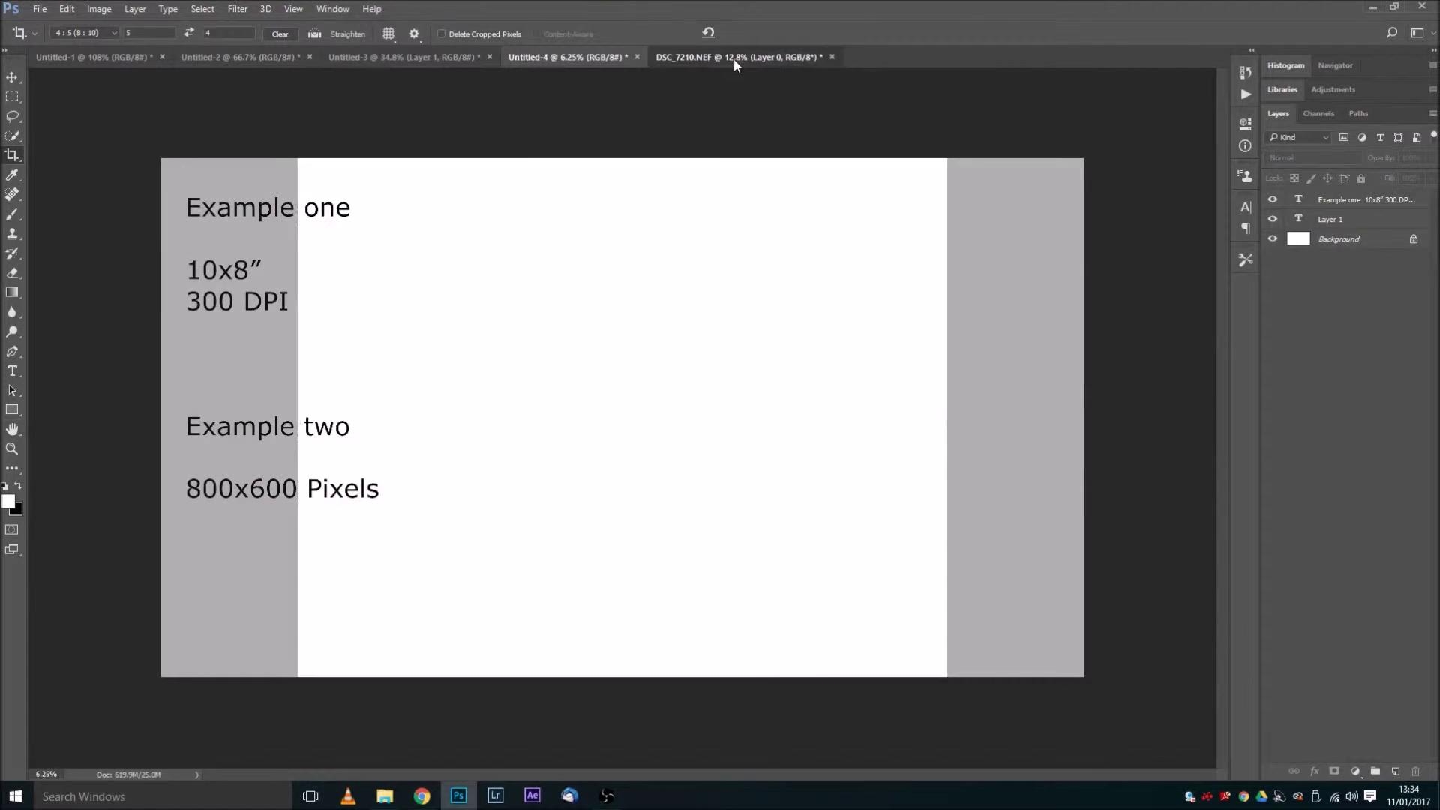
# In the photo's image size settings, set the resolution to 300 pixels/inch and link width and height
pyautogui.click(12, 77)
pyautogui.click(99, 9)
pyautogui.click(124, 118)
pyautogui.click(826, 320)
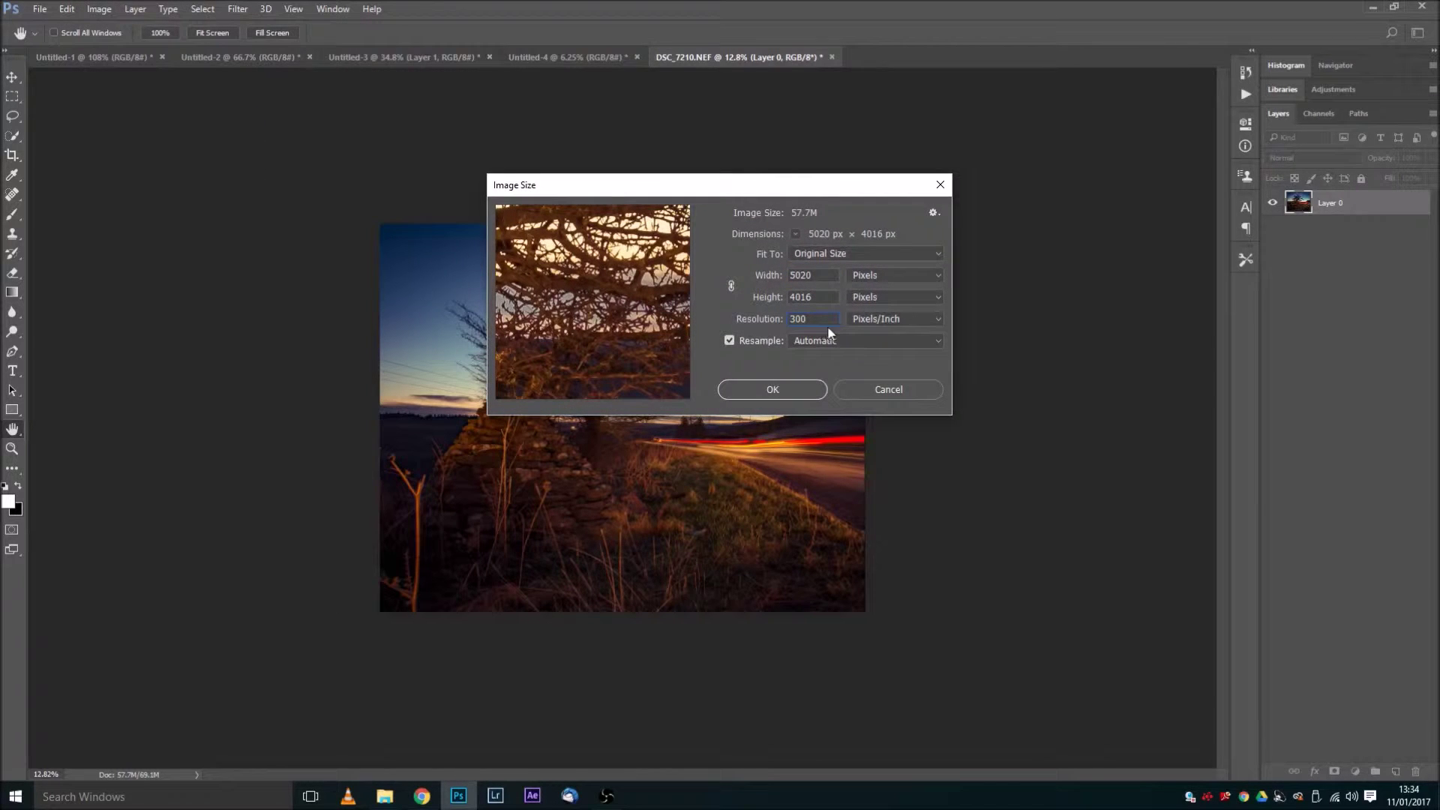
pyautogui.moveTo(825, 320); pyautogui.dragTo(726, 318)
pyautogui.write('300')
pyautogui.click(872, 324)
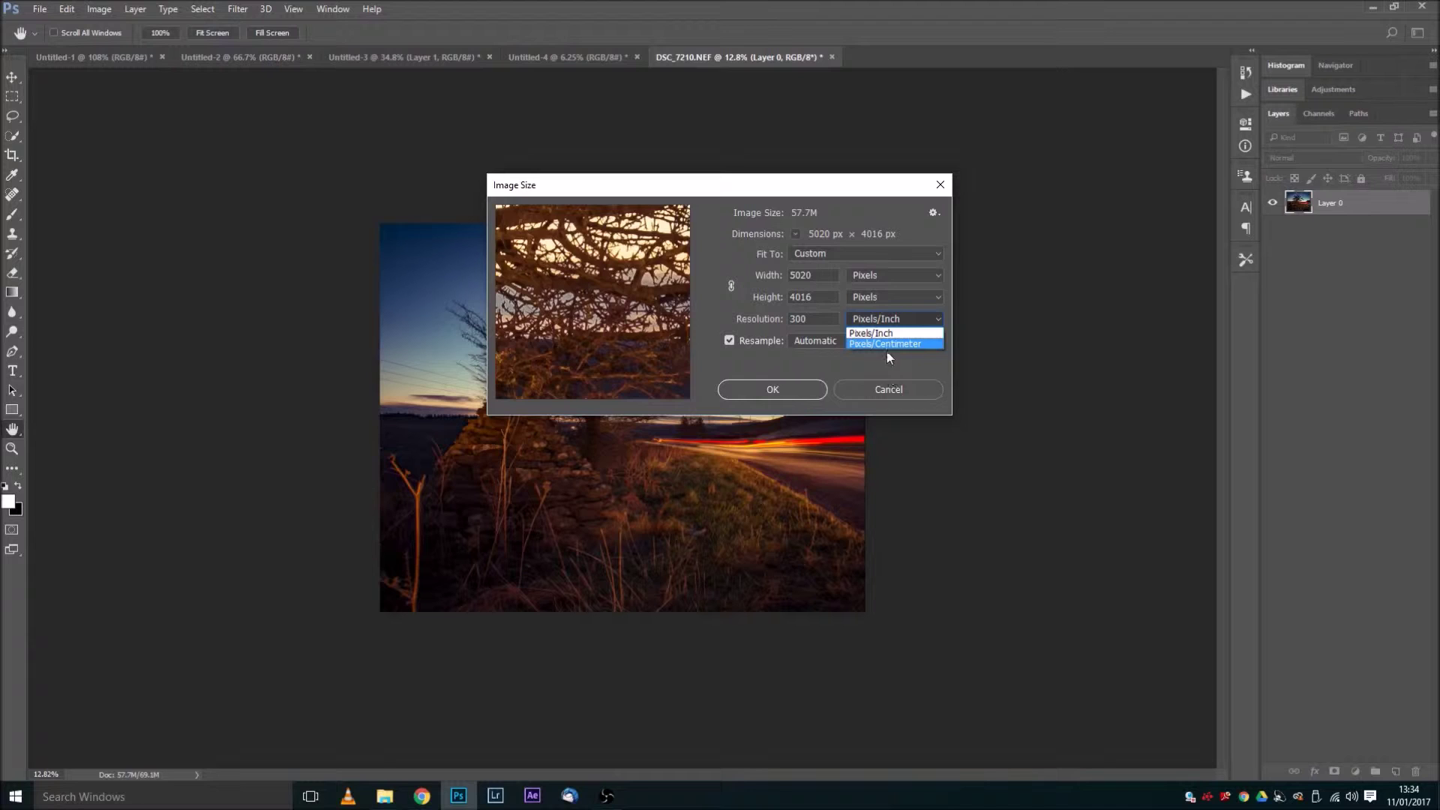
pyautogui.click(887, 333)
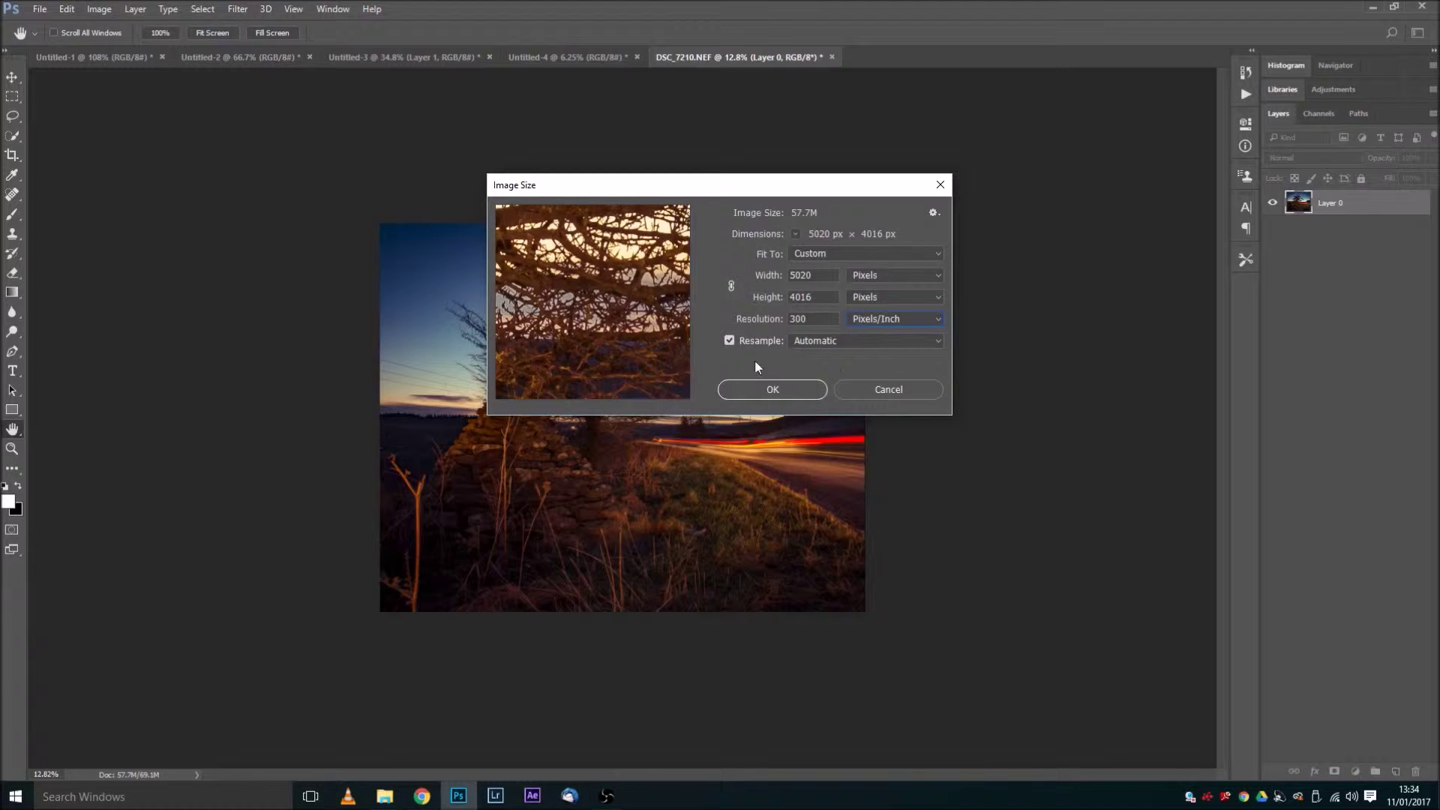
pyautogui.click(731, 288)
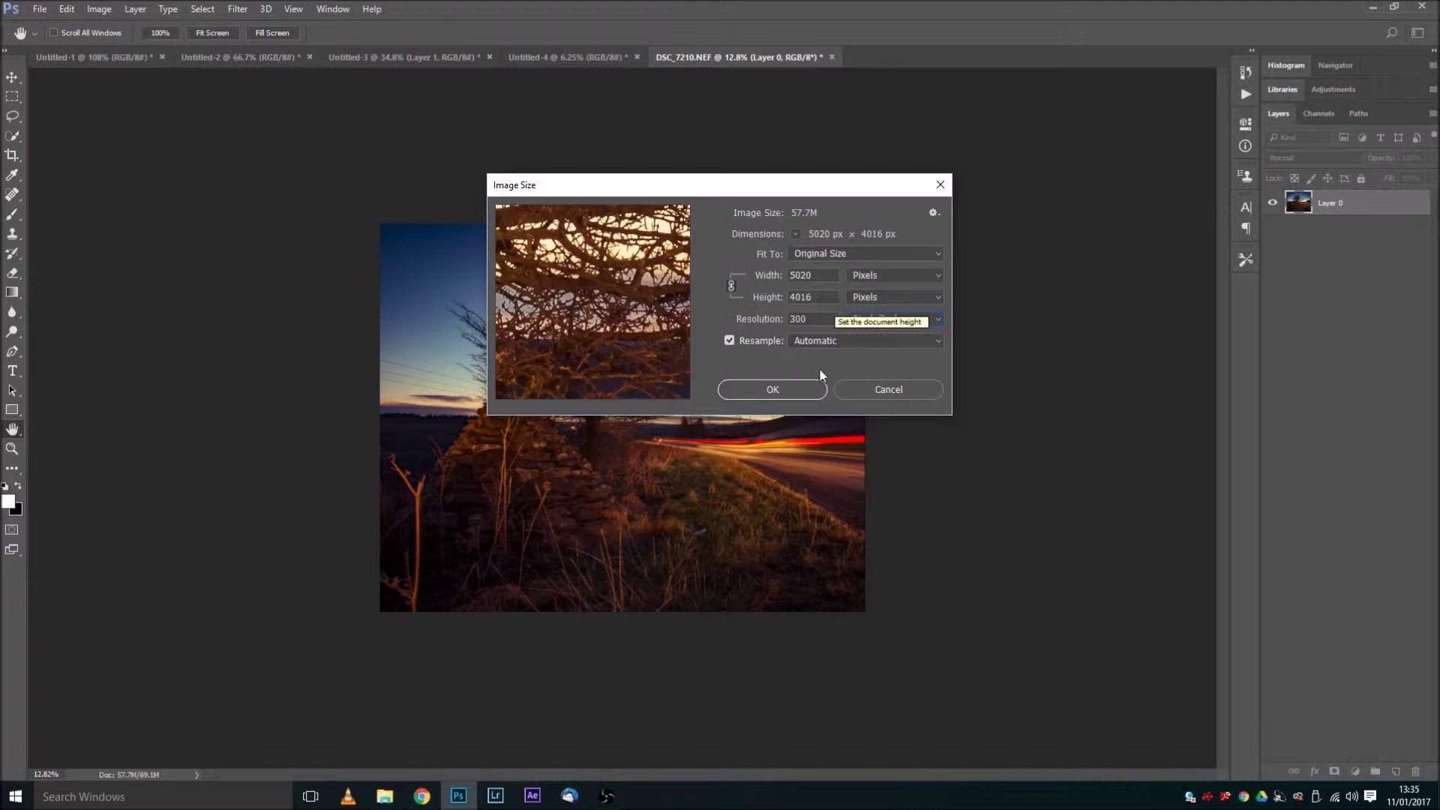
# Resize the photo to 10 inches wide with proportions linked, then fit it to the window
pyautogui.click(865, 276)
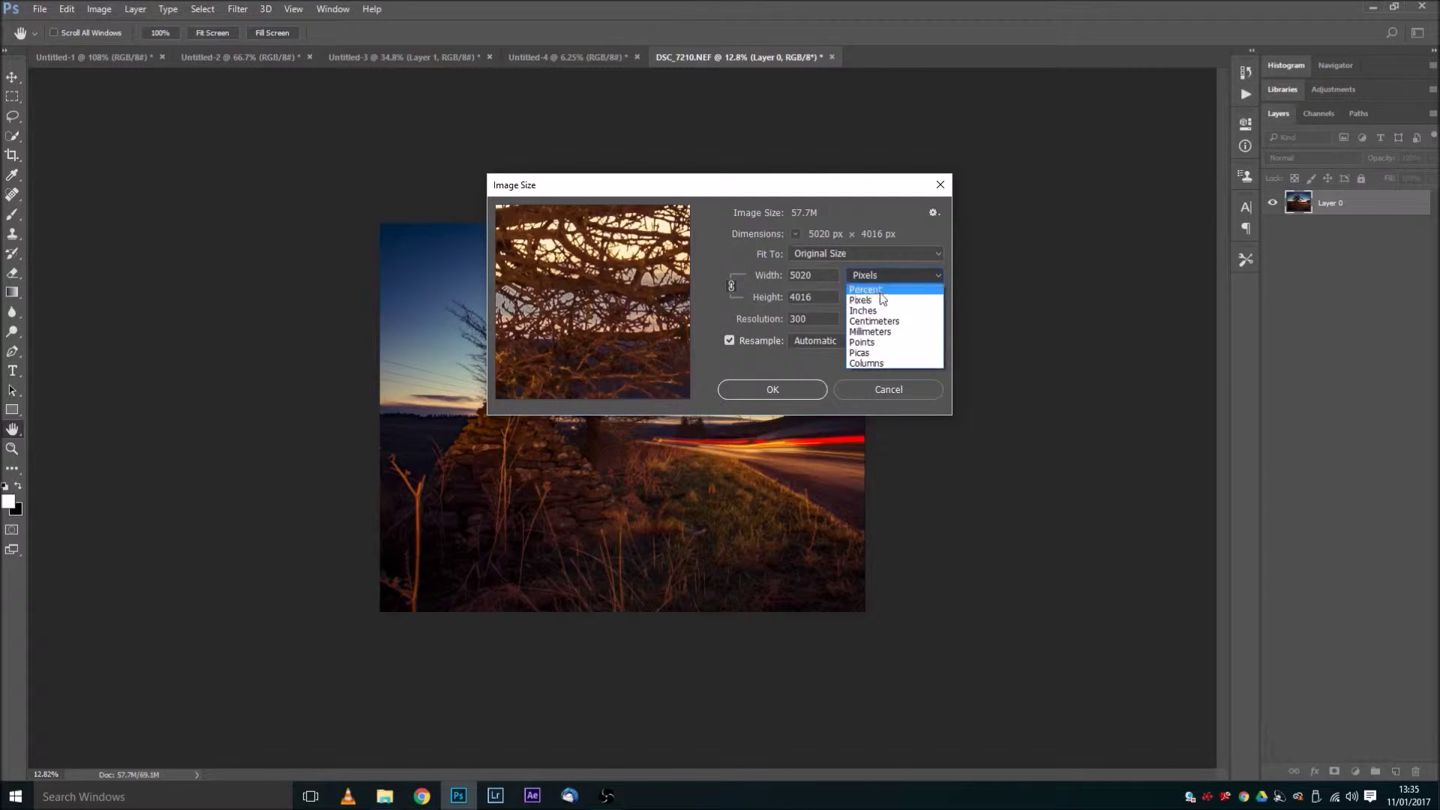
pyautogui.click(879, 312)
pyautogui.moveTo(831, 282); pyautogui.dragTo(696, 273)
pyautogui.write('10')
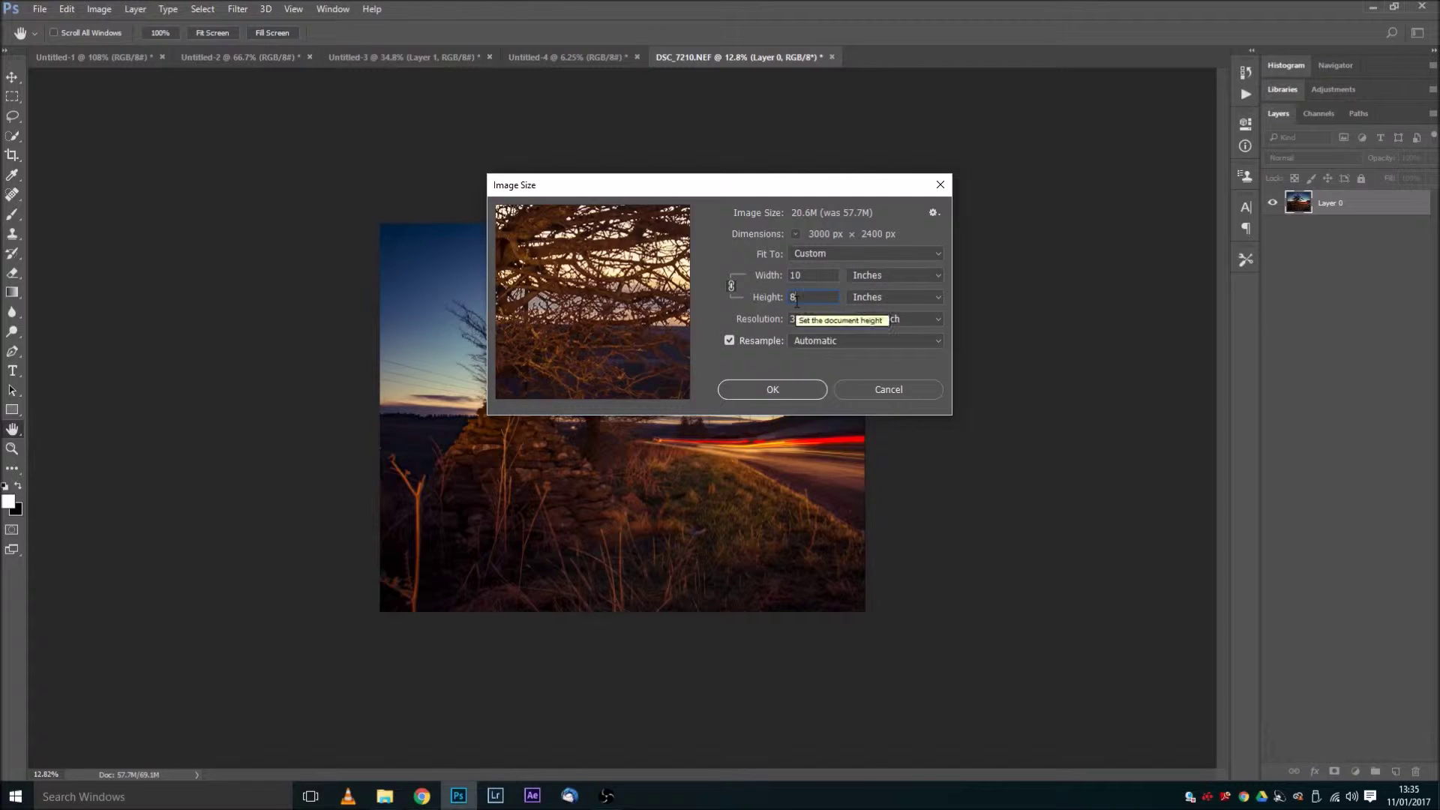
pyautogui.click(789, 389)
pyautogui.press('v')
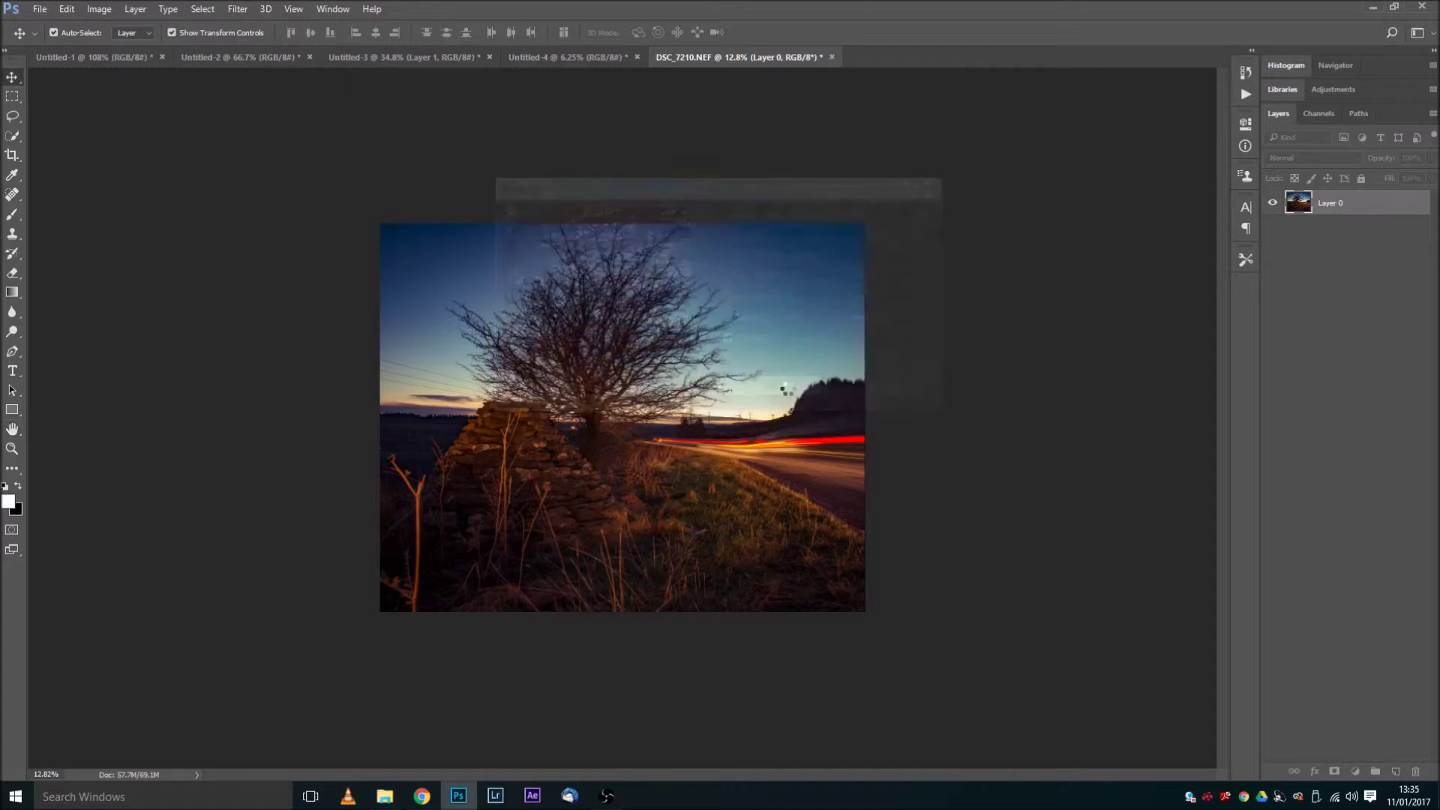
pyautogui.click(1383, 348)
pyautogui.hotkey('ctrl', '0')
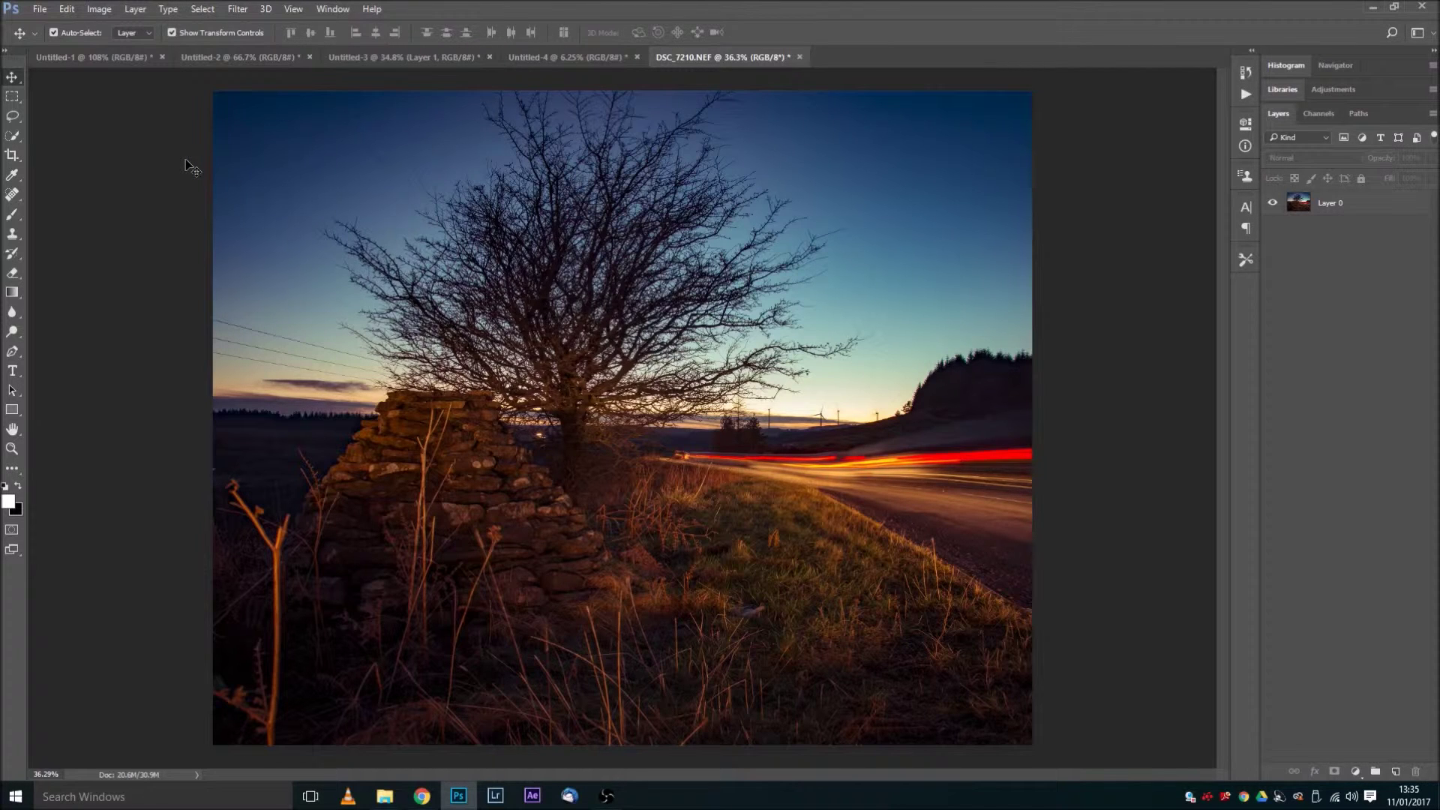
# Undo the resize and the 4:5 crop of the photo
pyautogui.press('ctrl')
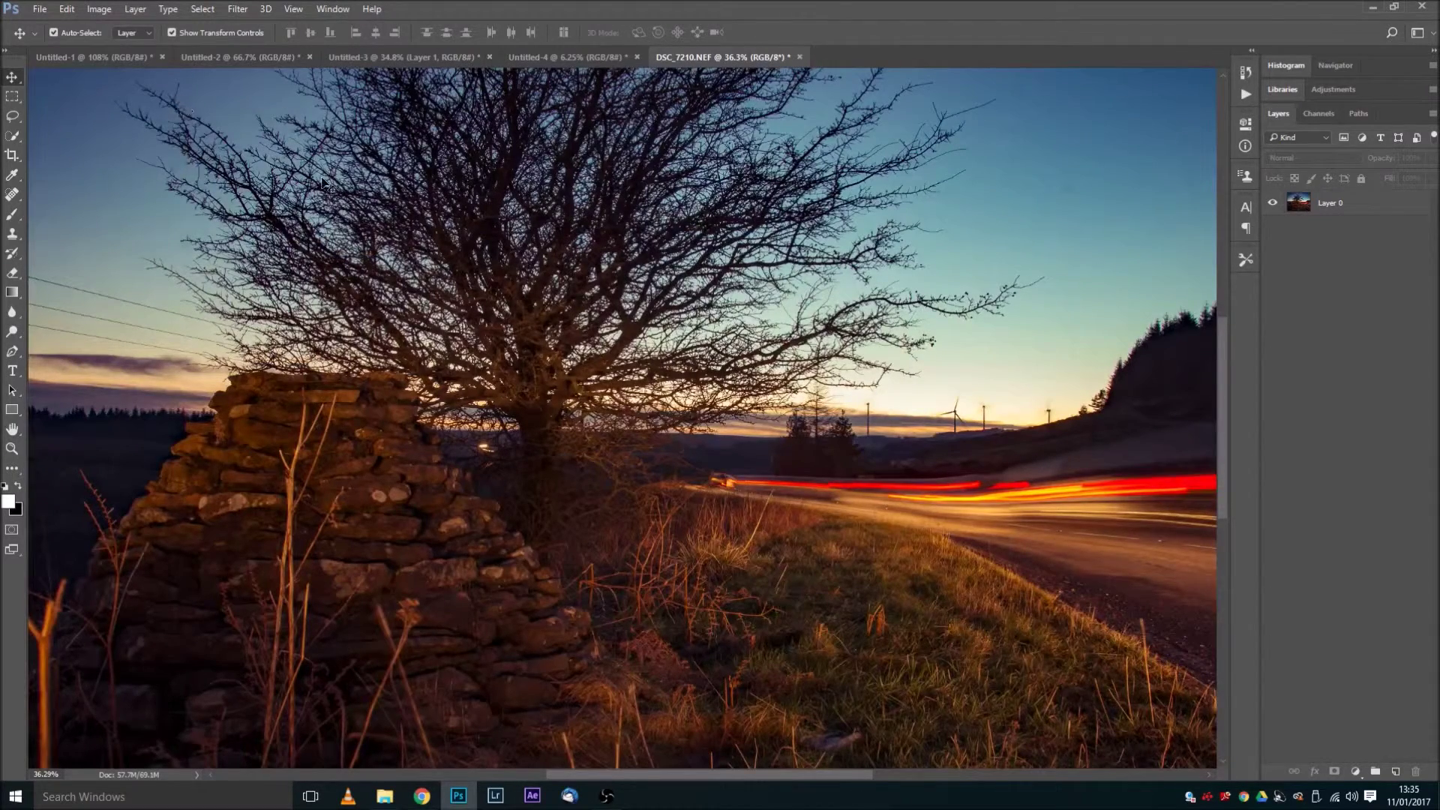
pyautogui.scroll(-3, 660, 295)
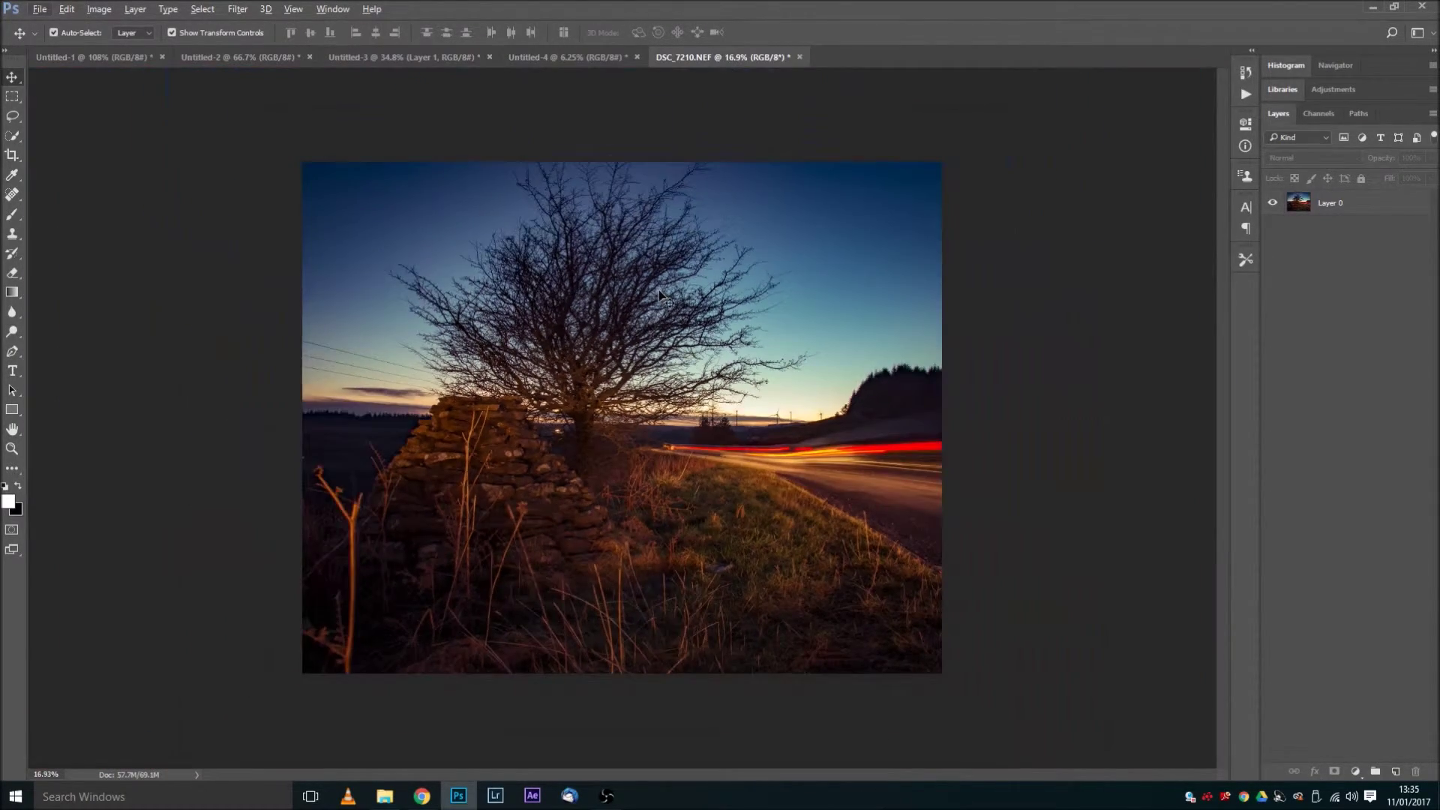
pyautogui.hotkey('ctrl', 'z')
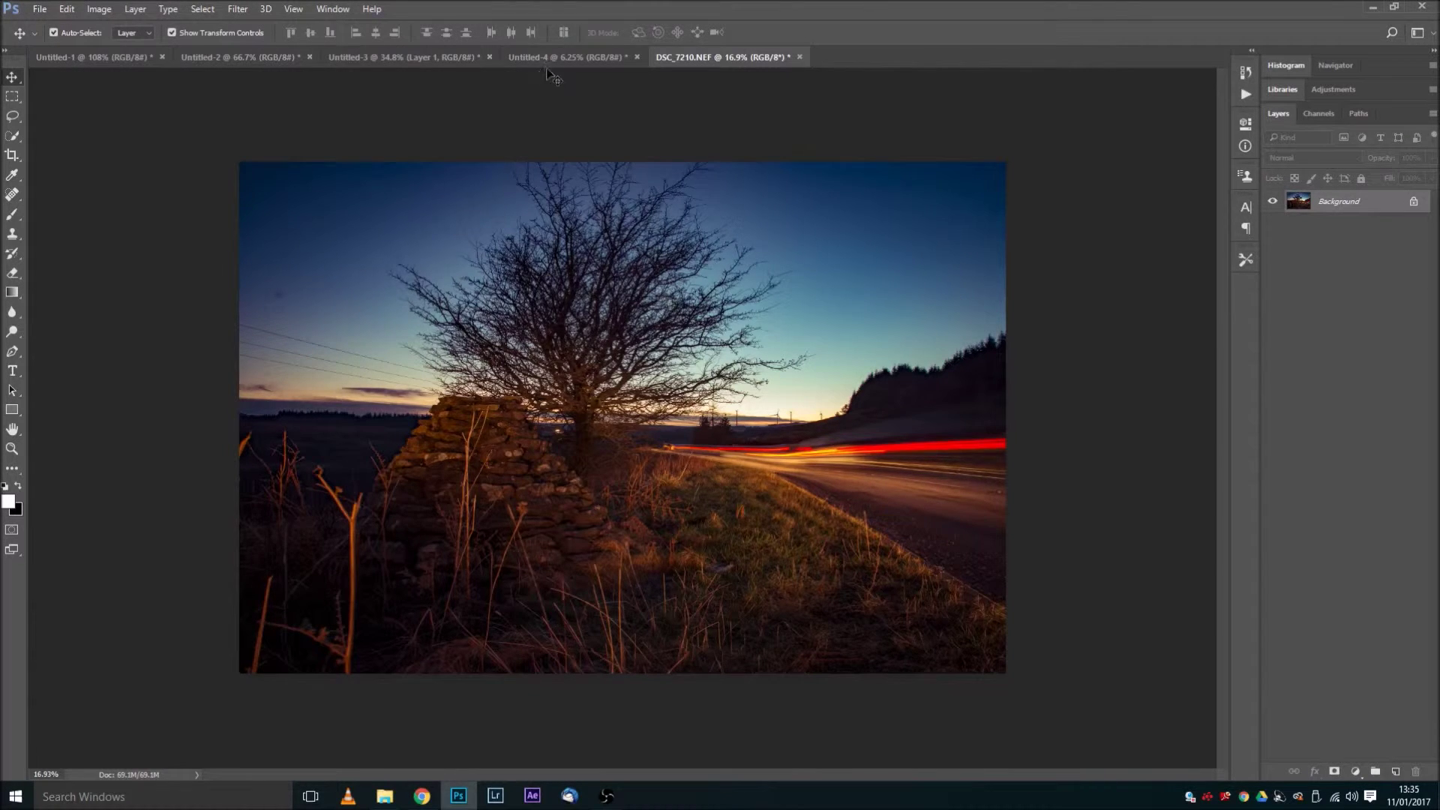
# Review the example two specification in the Untitled-4 document and return to the DSC_7210.NEF photo
pyautogui.click(564, 58)
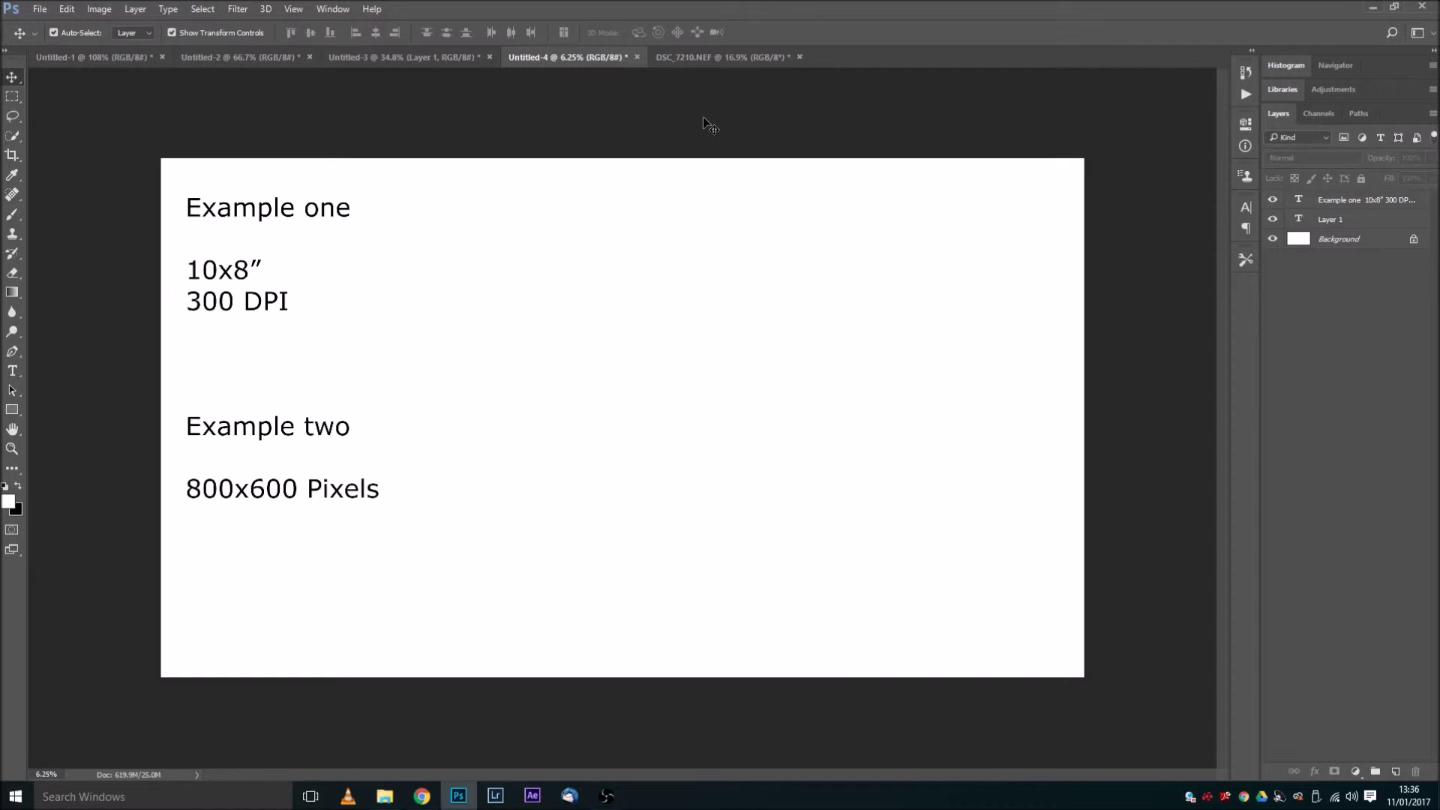
pyautogui.click(721, 58)
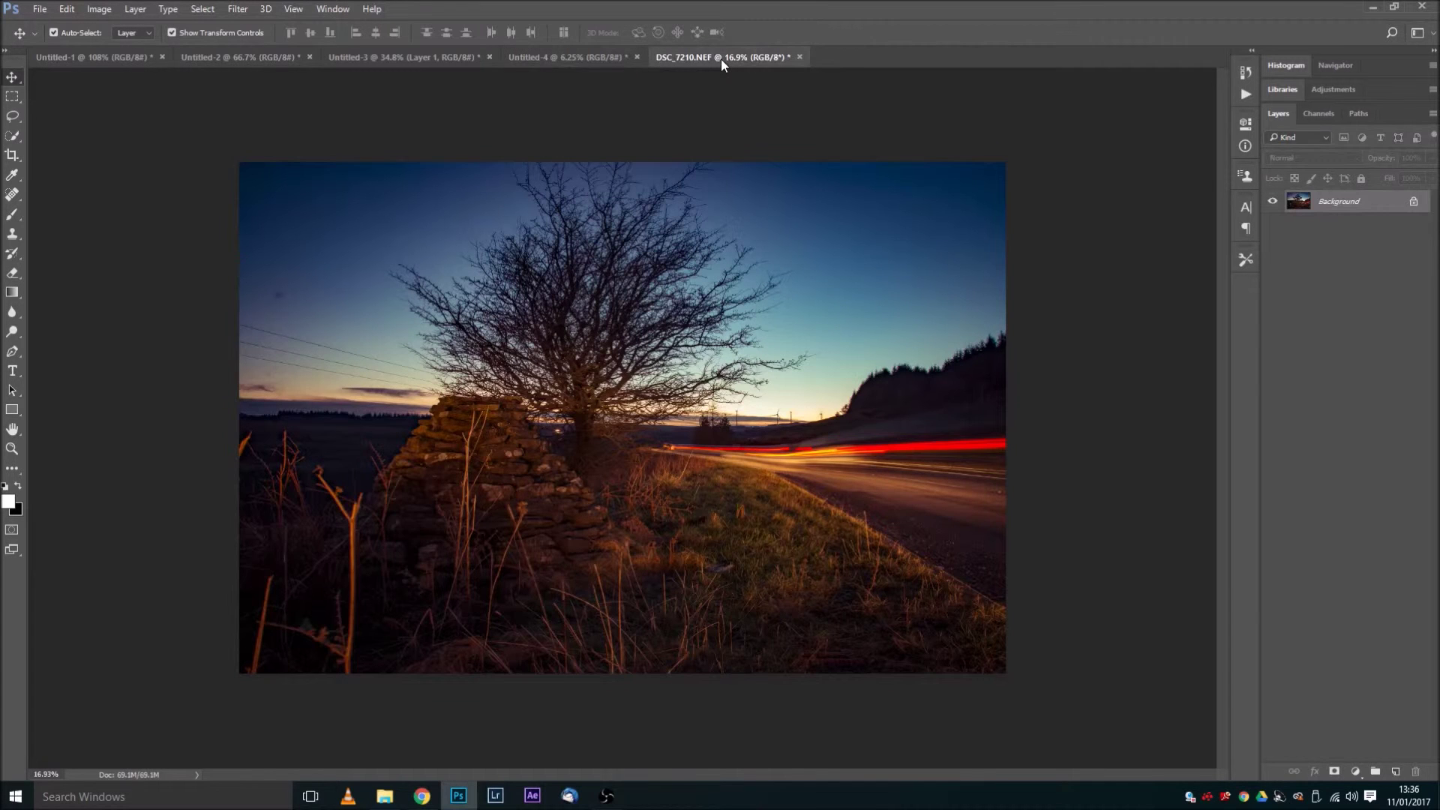
pyautogui.click(561, 59)
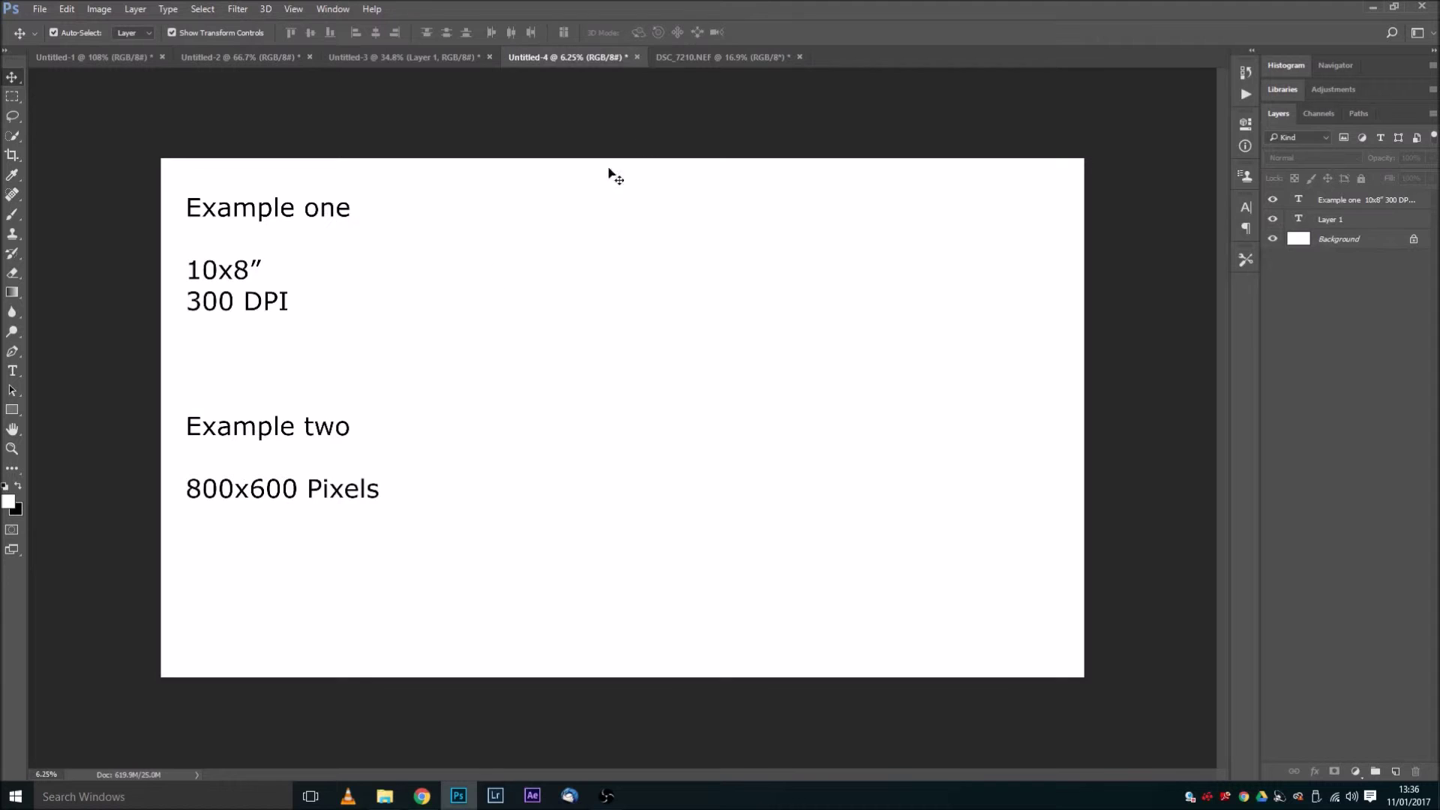
pyautogui.click(725, 60)
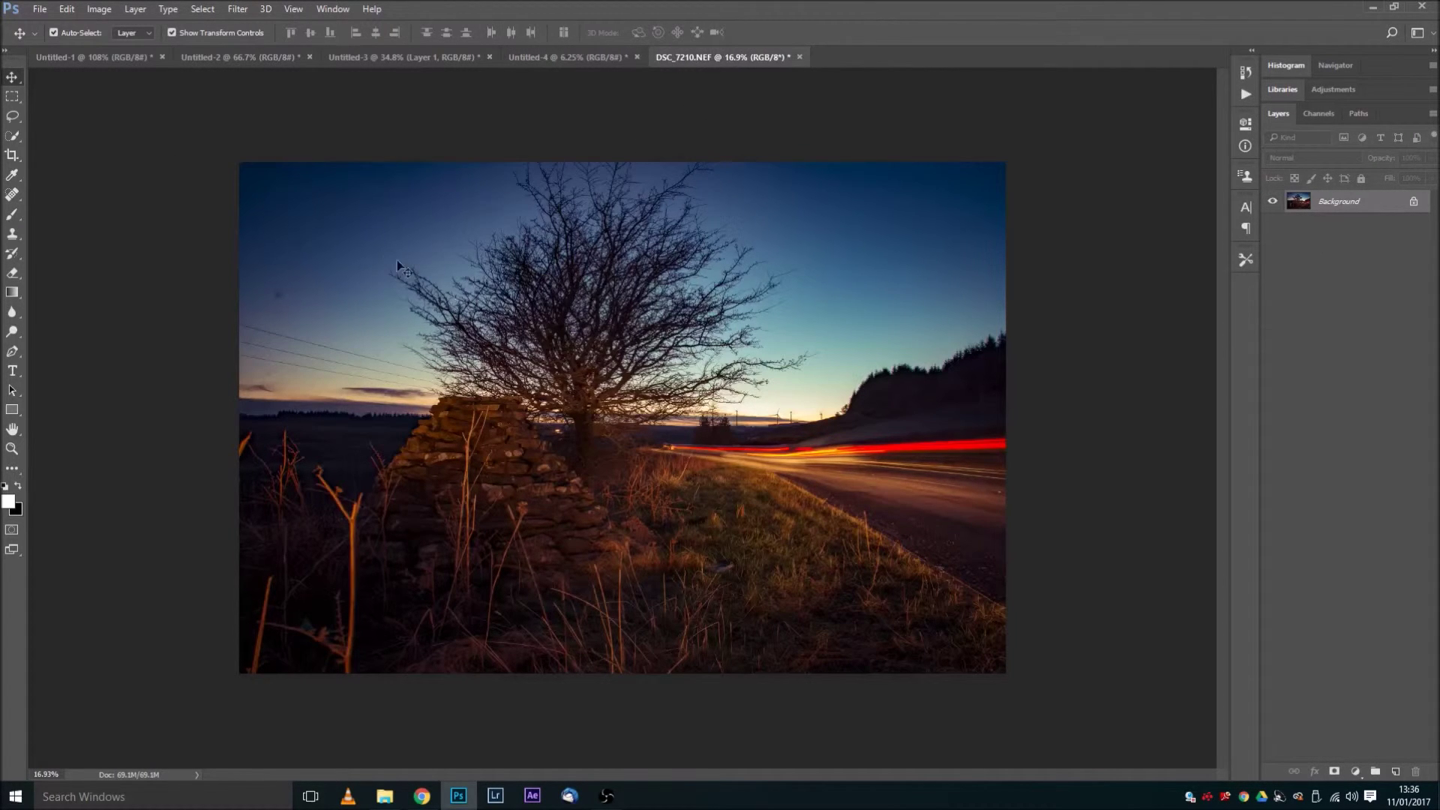
# Crop the photo to a custom 8:6 ratio
pyautogui.click(12, 155)
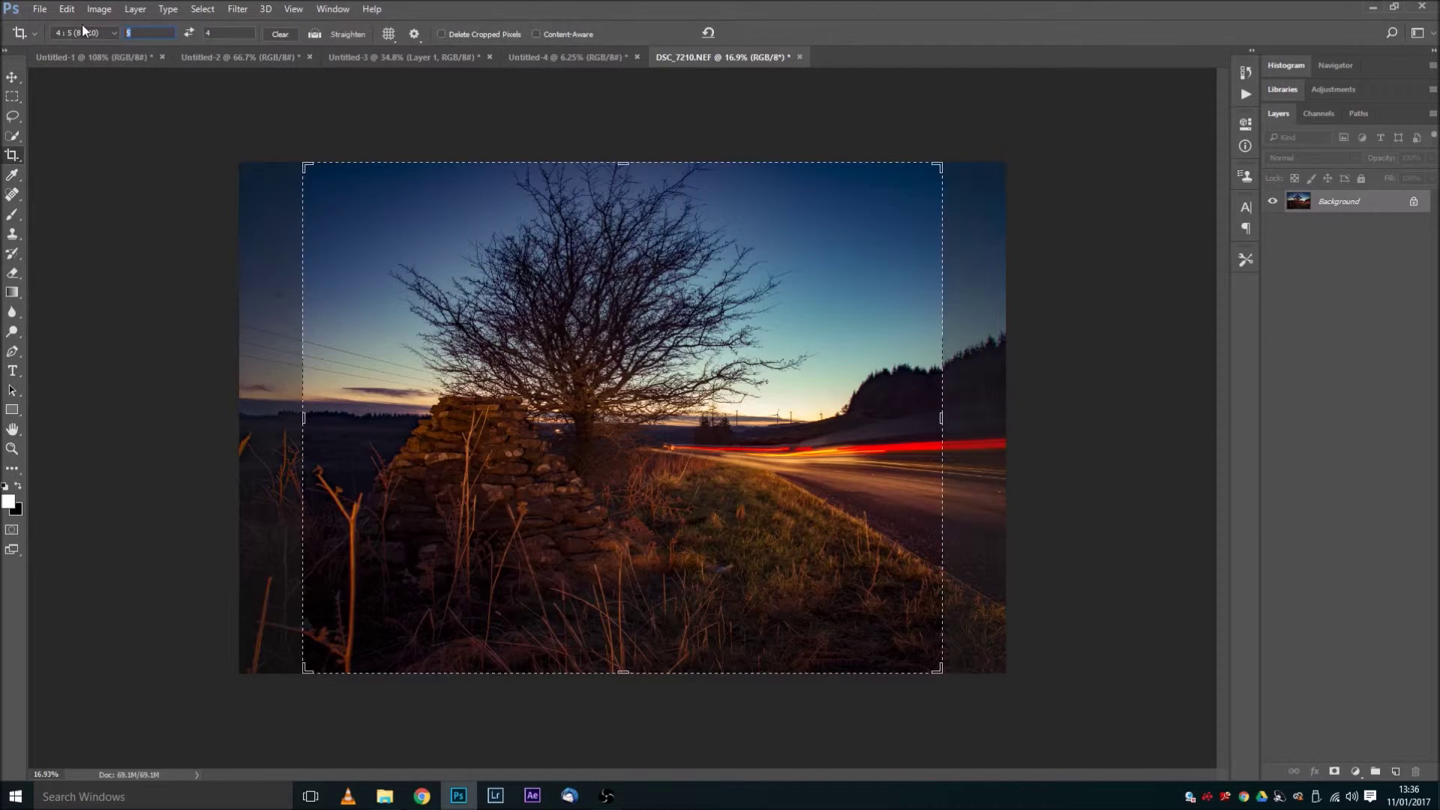
pyautogui.write('8')
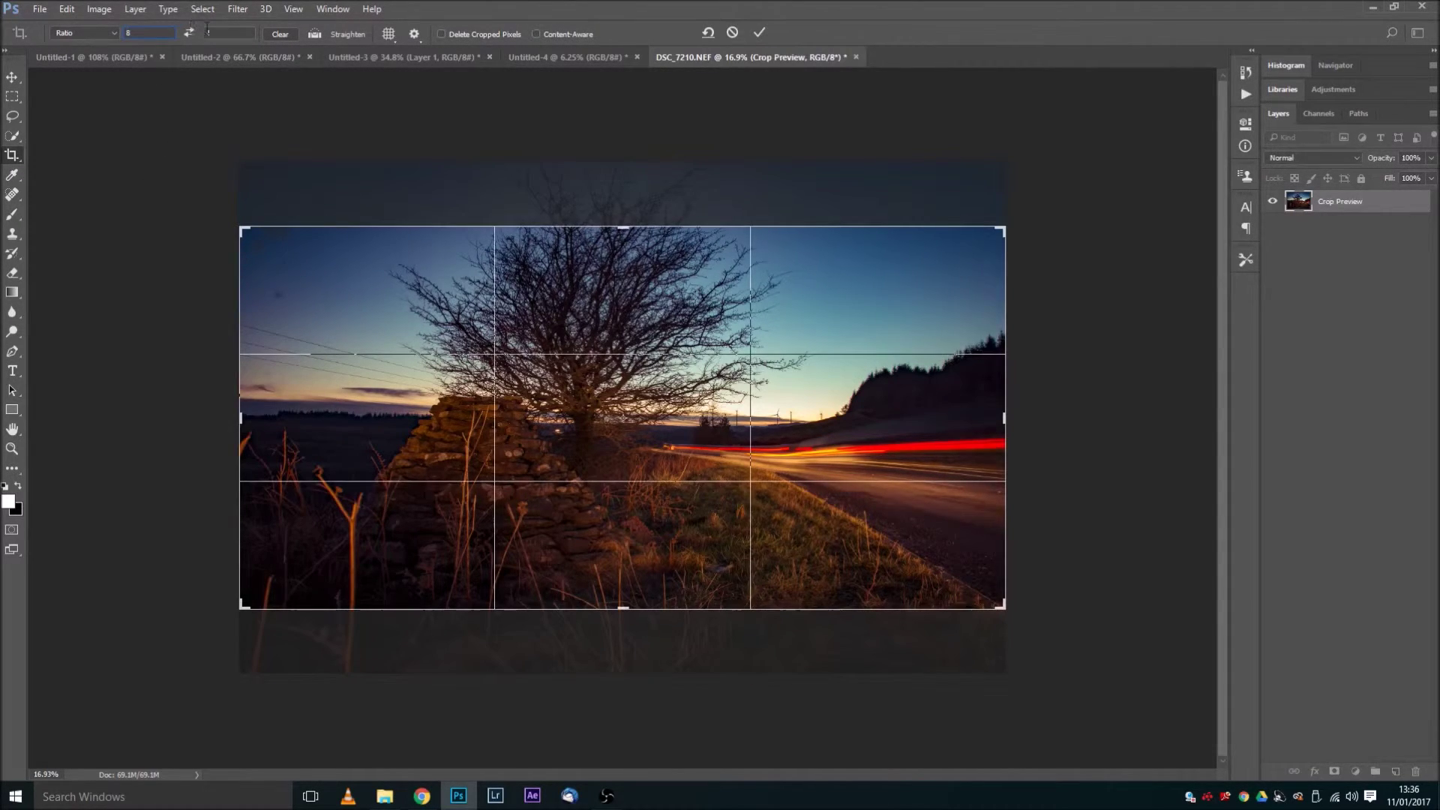
pyautogui.write('6')
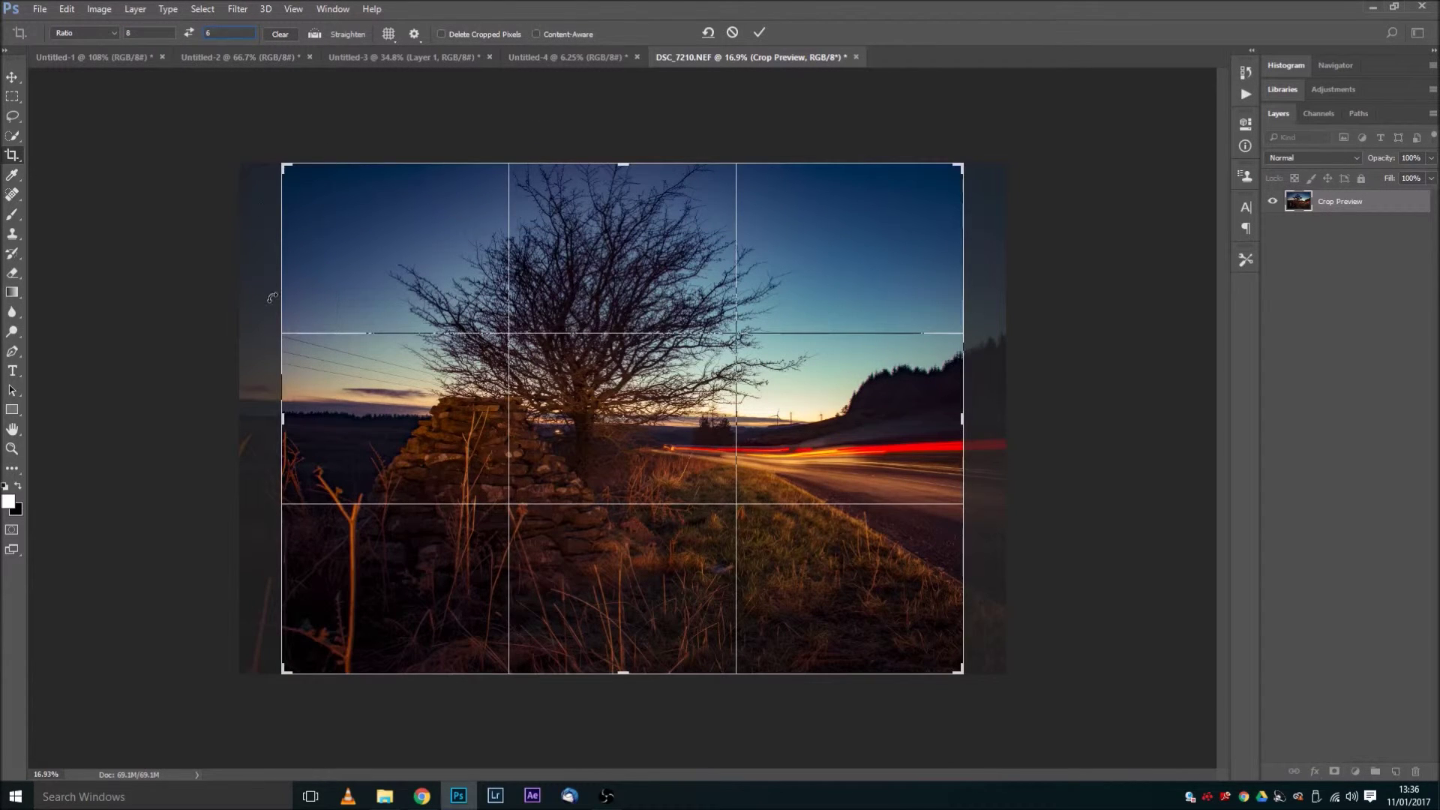
pyautogui.click(759, 32)
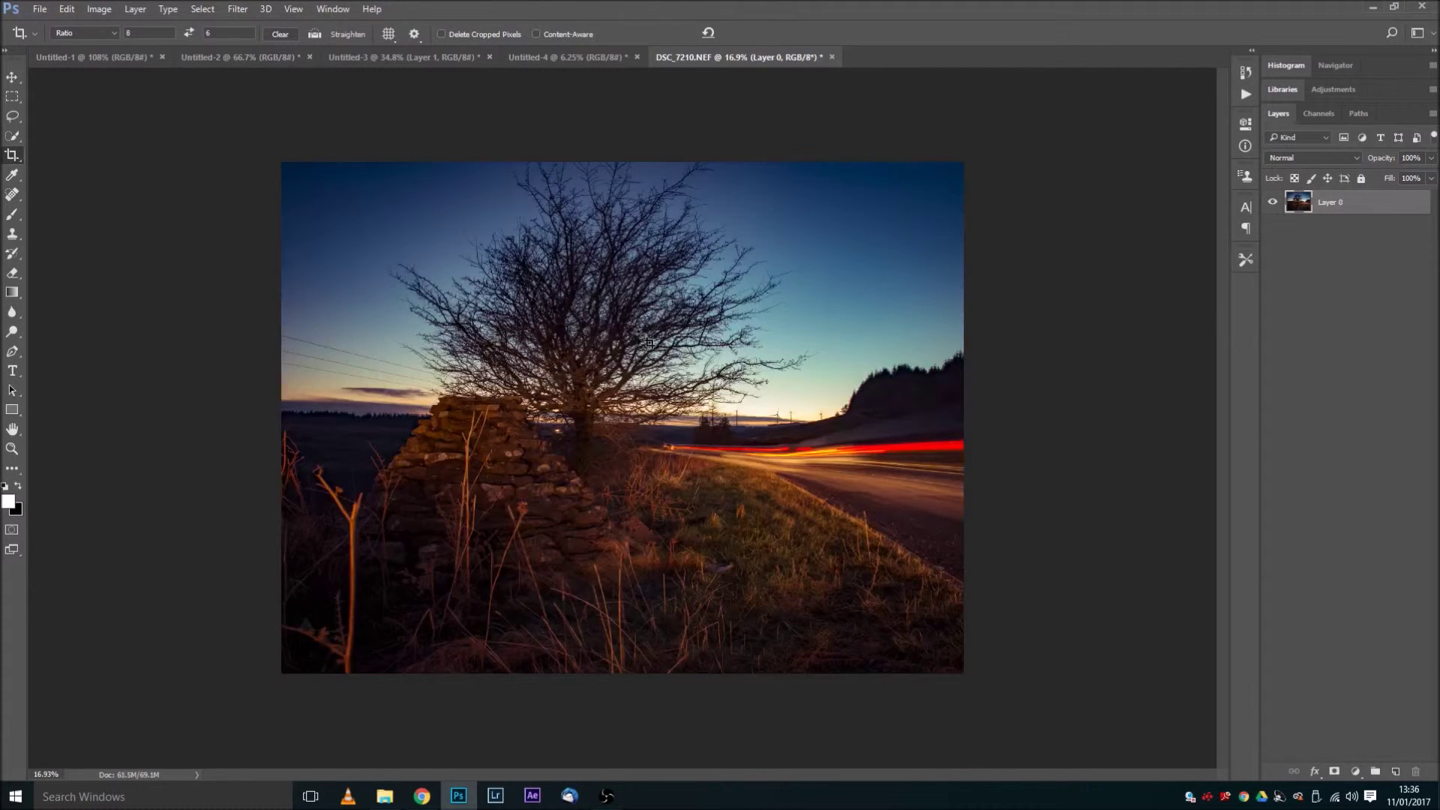
# Set the cropped photo's resolution to 72 pixels/inch in the image size settings
pyautogui.click(67, 9)
pyautogui.moveTo(99, 9)
pyautogui.click(115, 120)
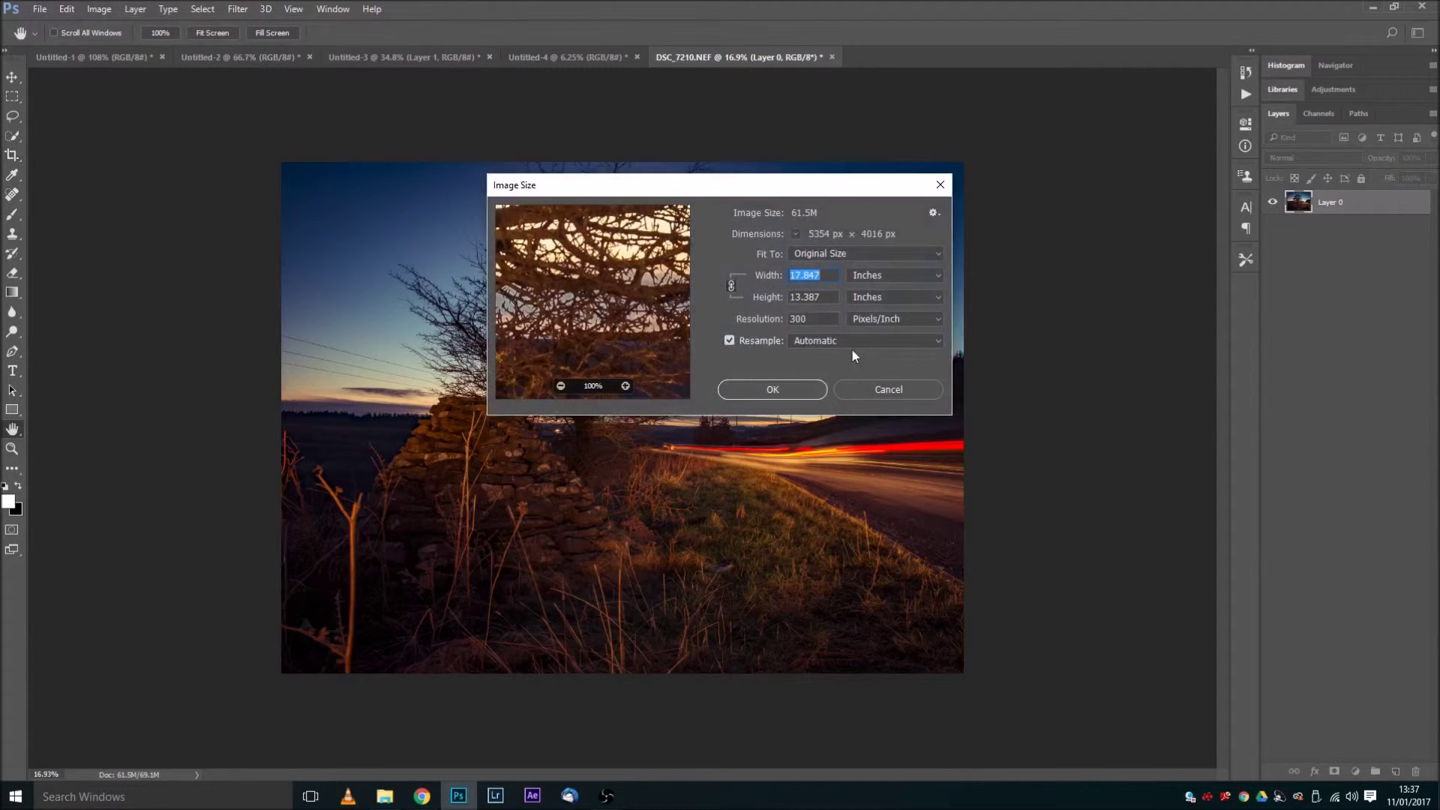
pyautogui.moveTo(823, 320); pyautogui.dragTo(717, 319)
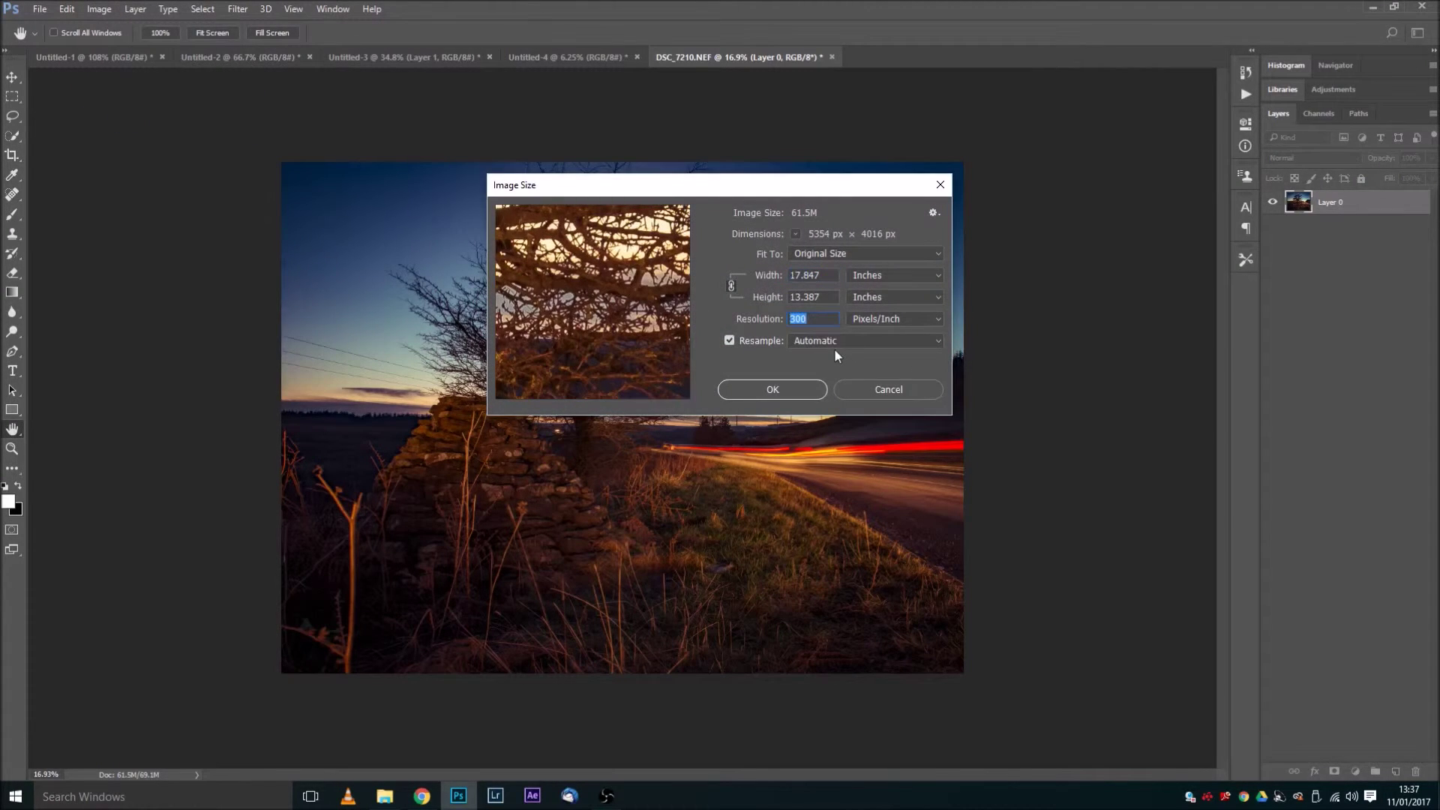
pyautogui.write('72')
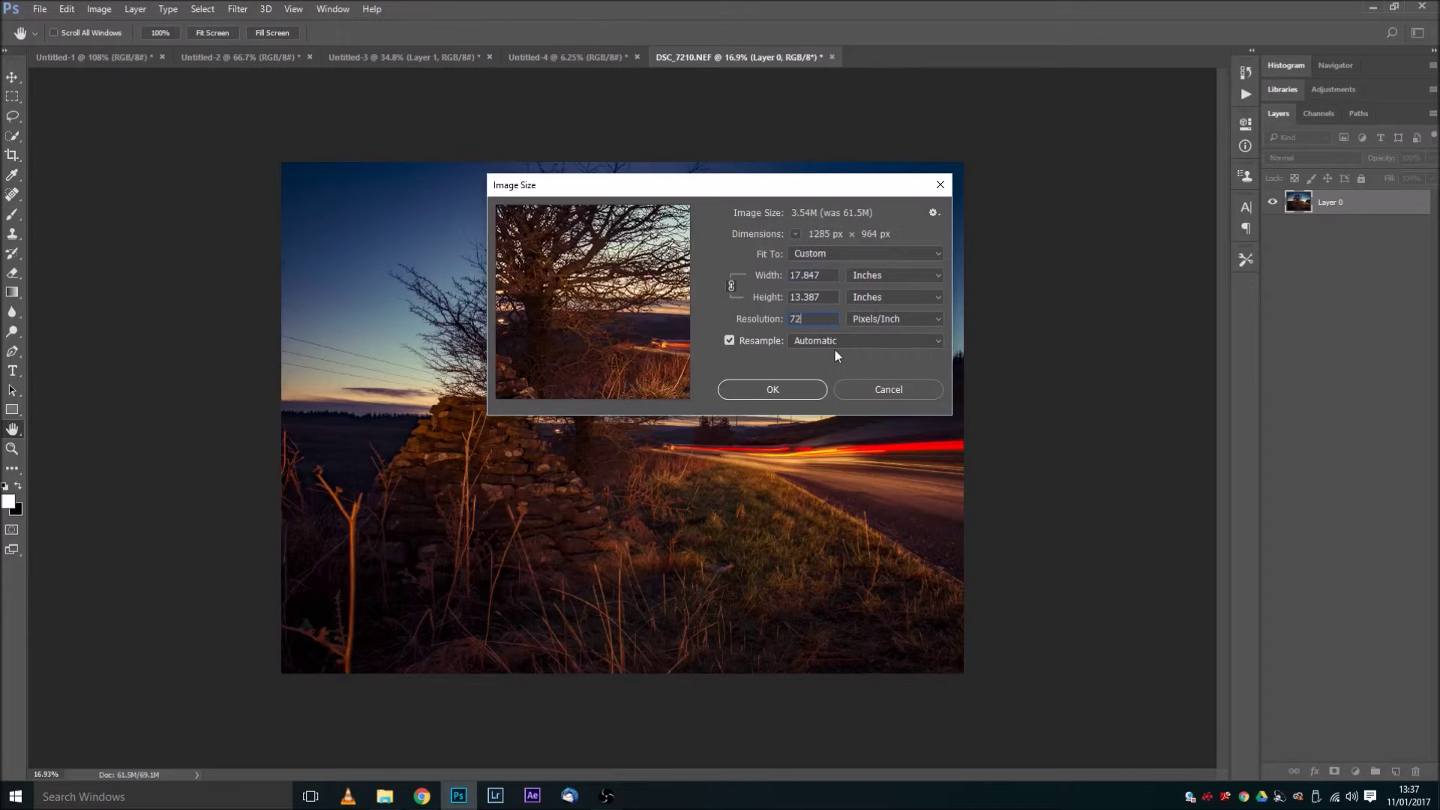
# Switch the image dimensions to pixels and set the width to 800 pixels with proportions linked
pyautogui.click(885, 273)
pyautogui.click(871, 297)
pyautogui.doubleClick(832, 276)
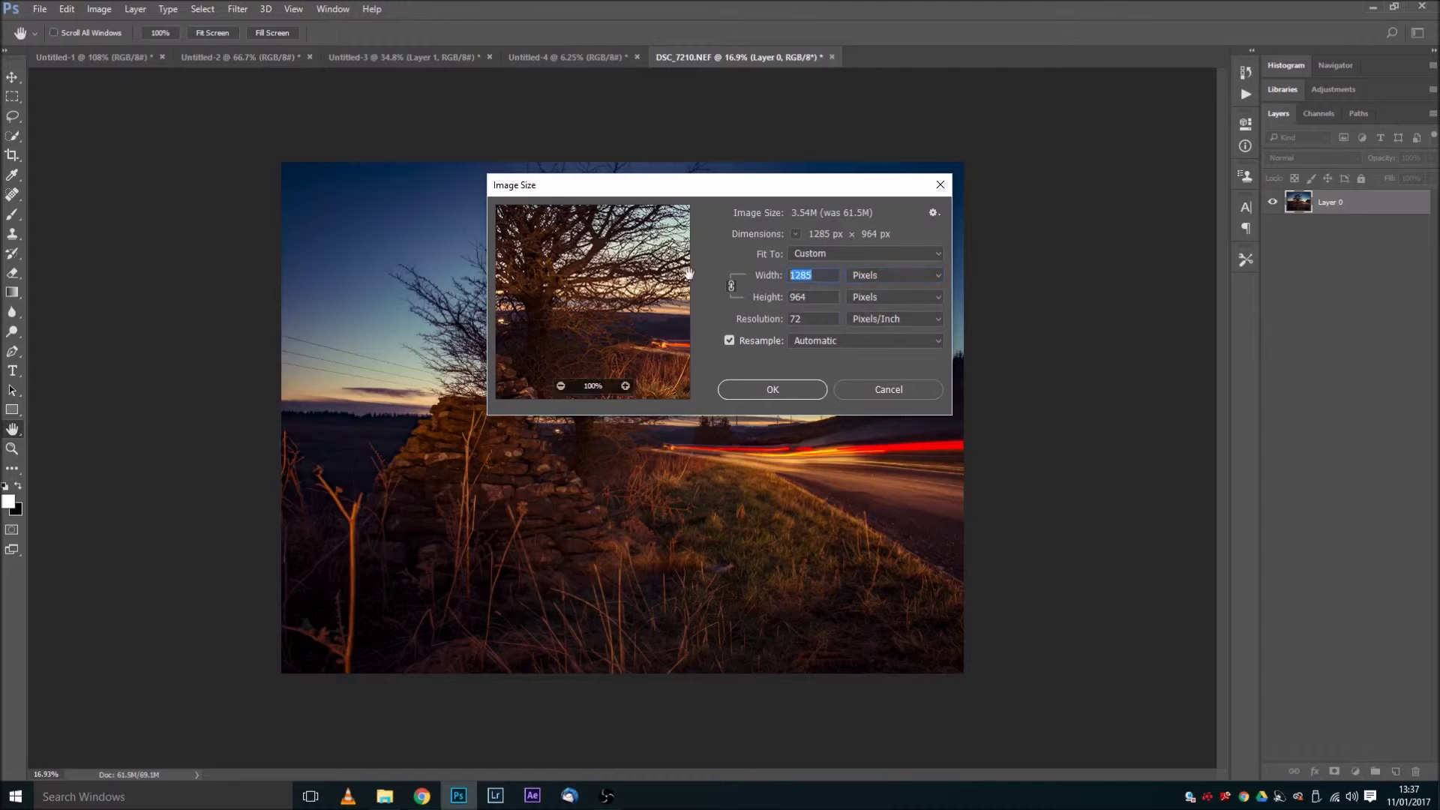
pyautogui.write('800')
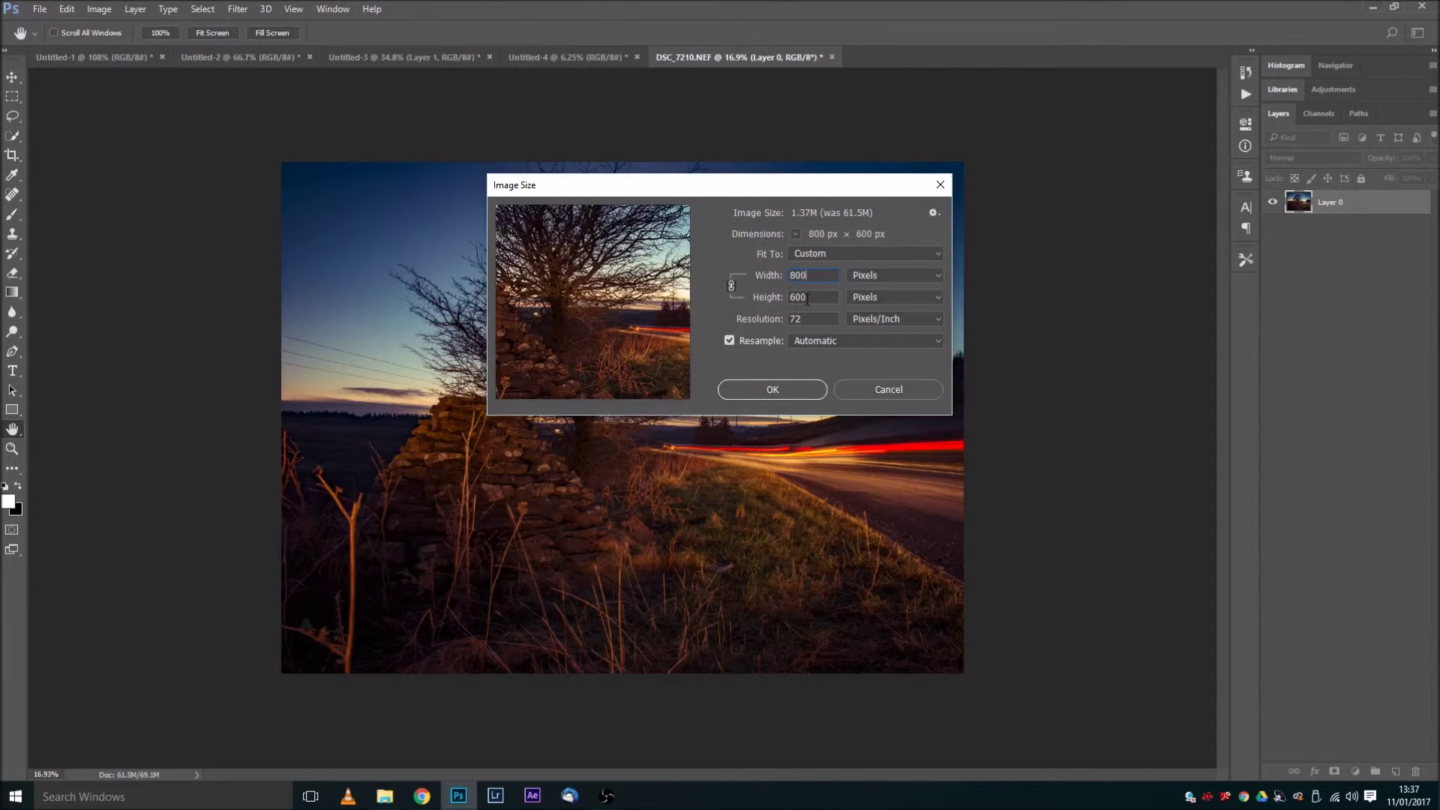
pyautogui.click(879, 298)
pyautogui.click(879, 298)
# Set the resolution to 300 pixels/inch with resampling on, apply the new image size, and inspect the enlarged photo
pyautogui.doubleClick(808, 323)
pyautogui.write('300')
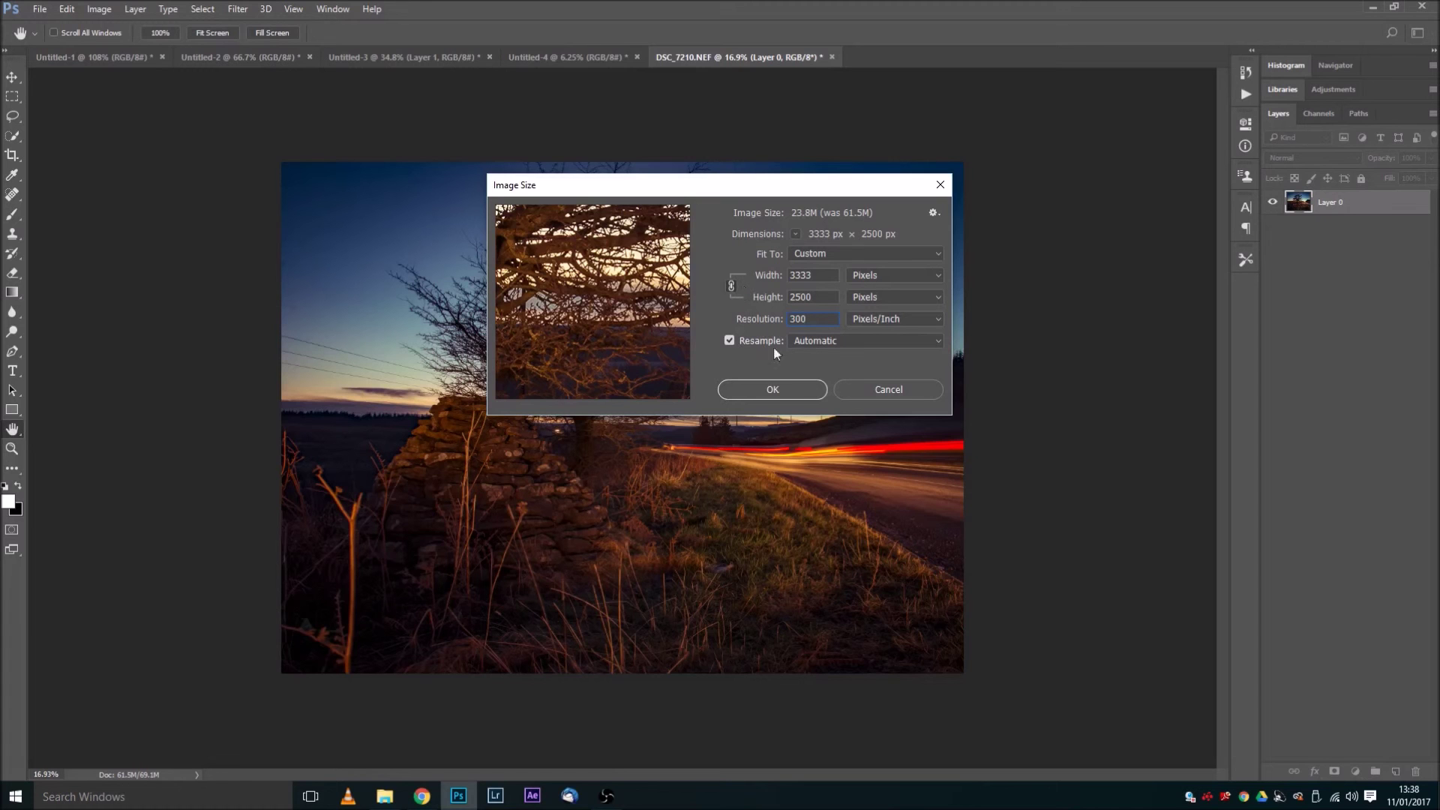
pyautogui.click(797, 397)
pyautogui.press('c')
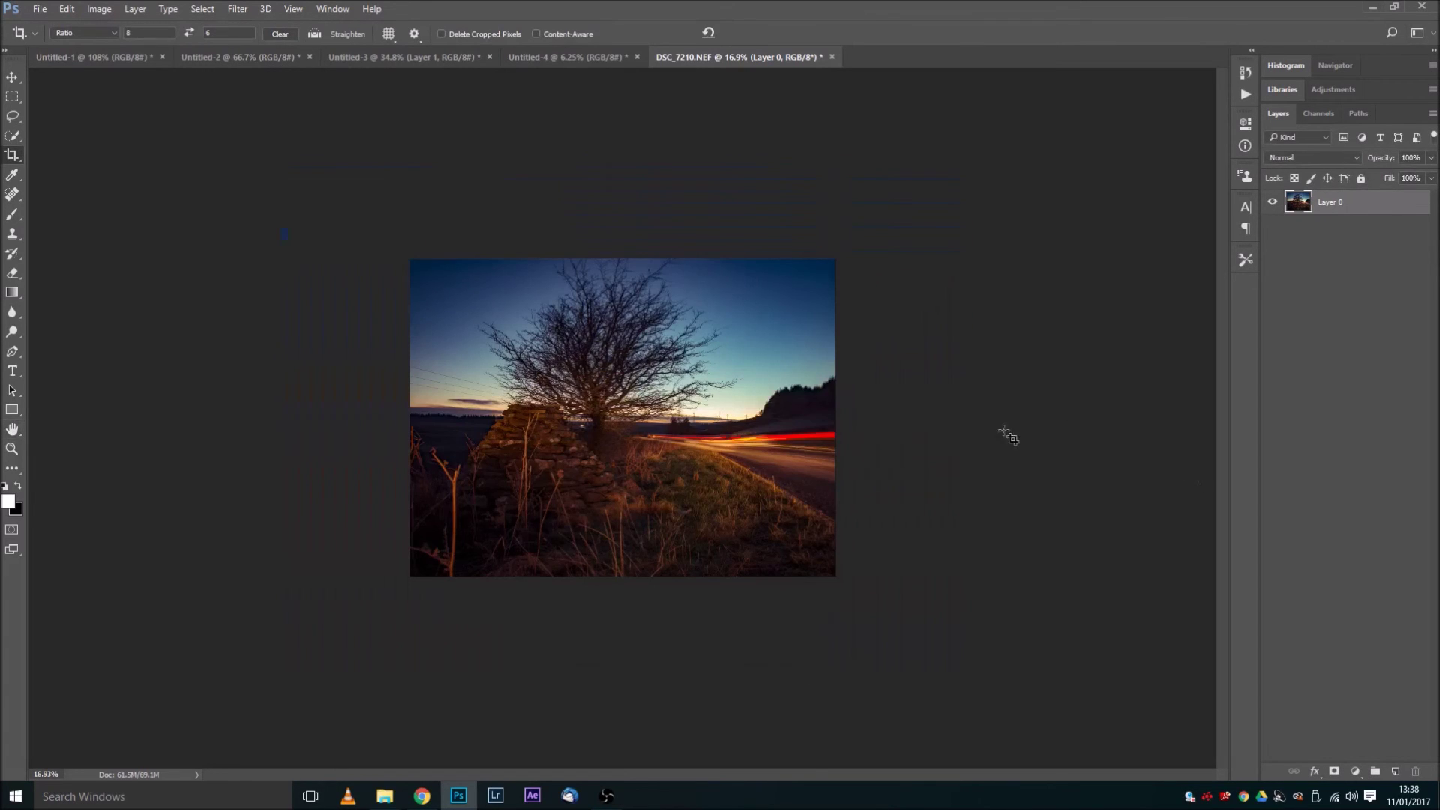
pyautogui.scroll(8, 469, 553)
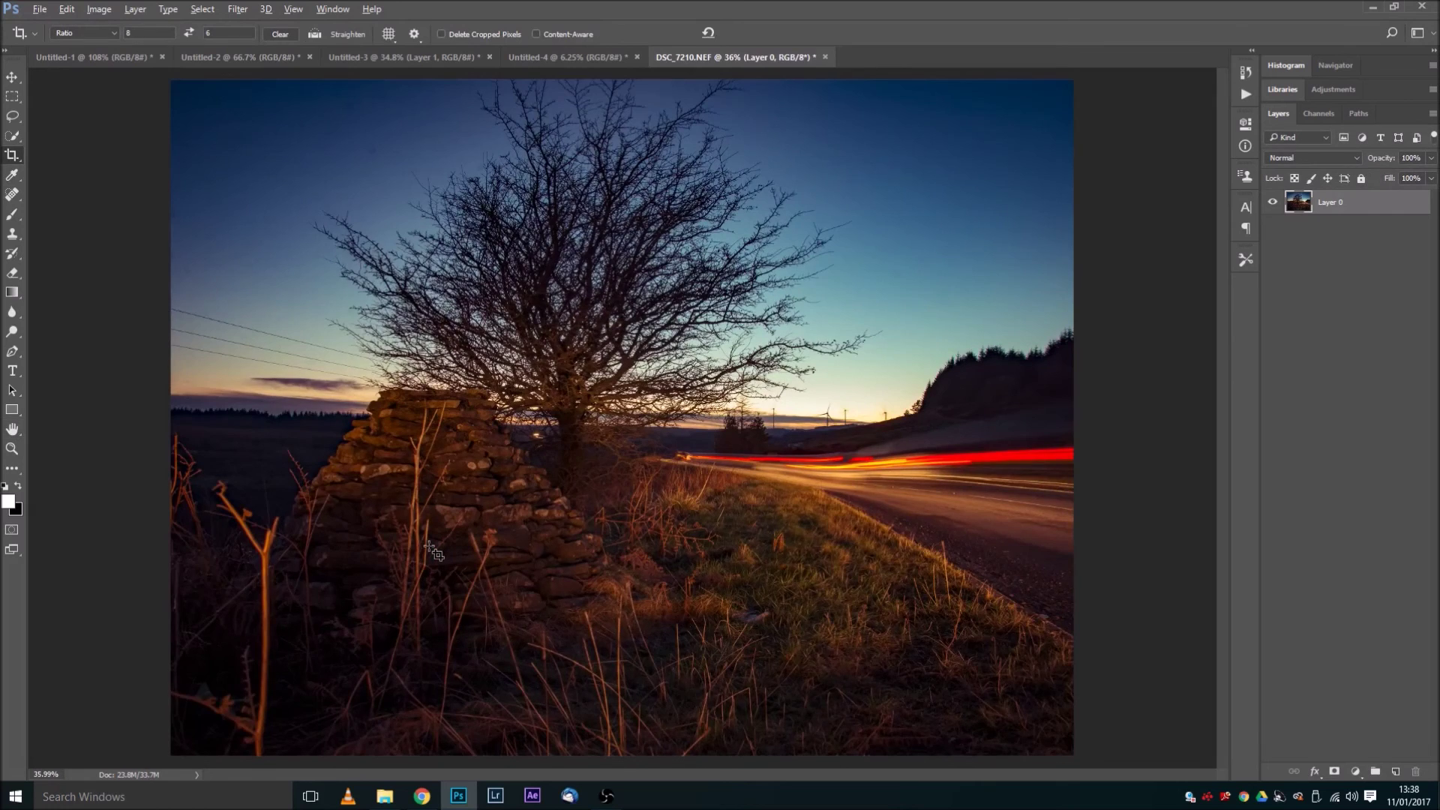
pyautogui.scroll(-2, 435, 554)
pyautogui.scroll(1, 433, 553)
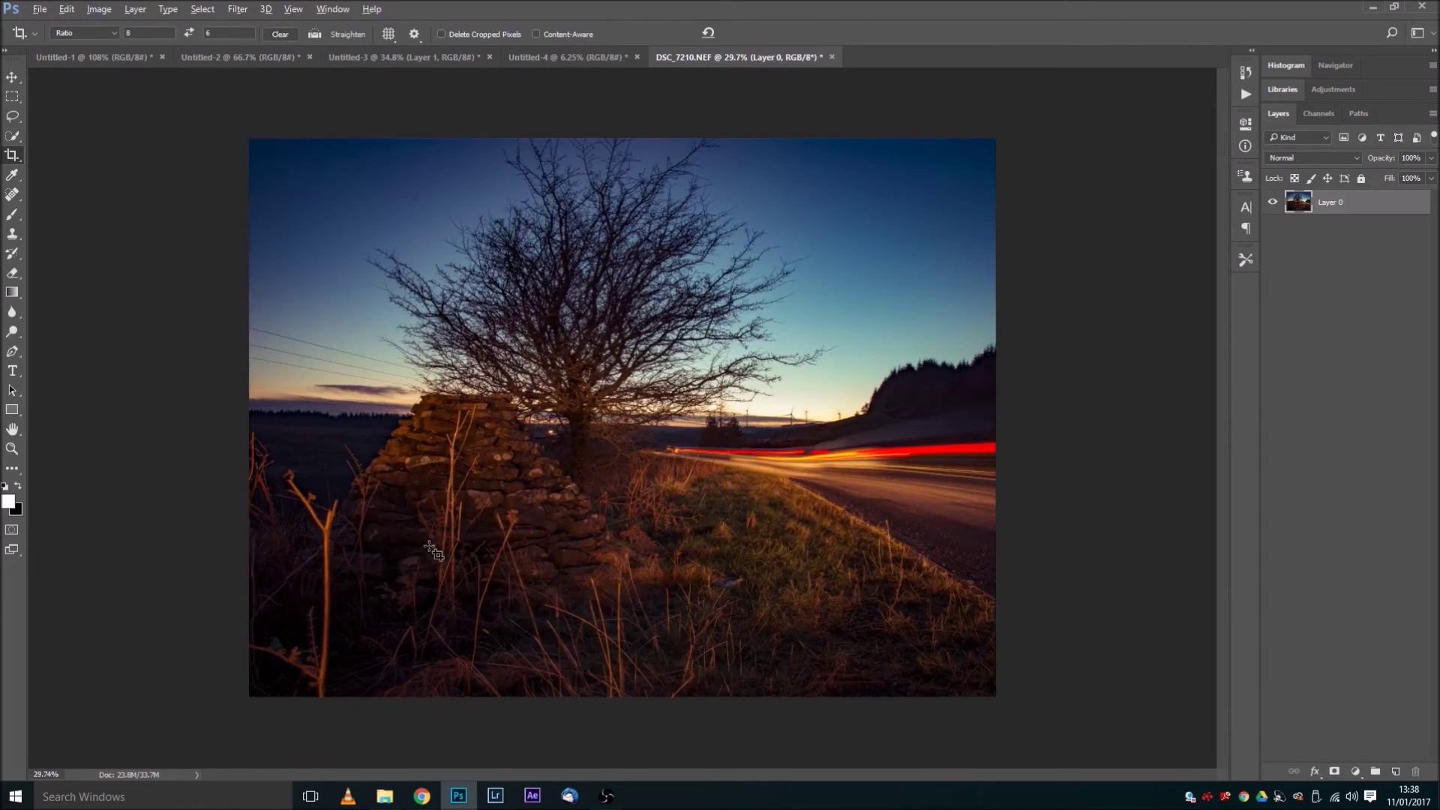